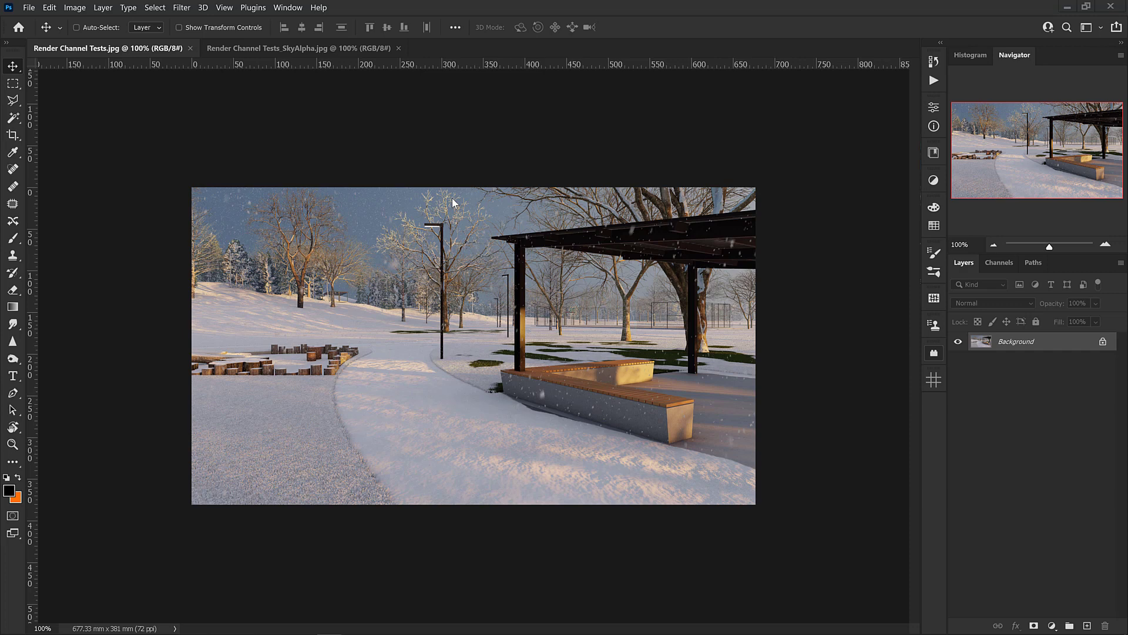
Step: Duplicate the Background layer of Render Channel Tests_SkyAlpha.jpg into the Render Channel Tests.jpg document and show that document
{"action": "left_click", "coordinate": [284, 47]}
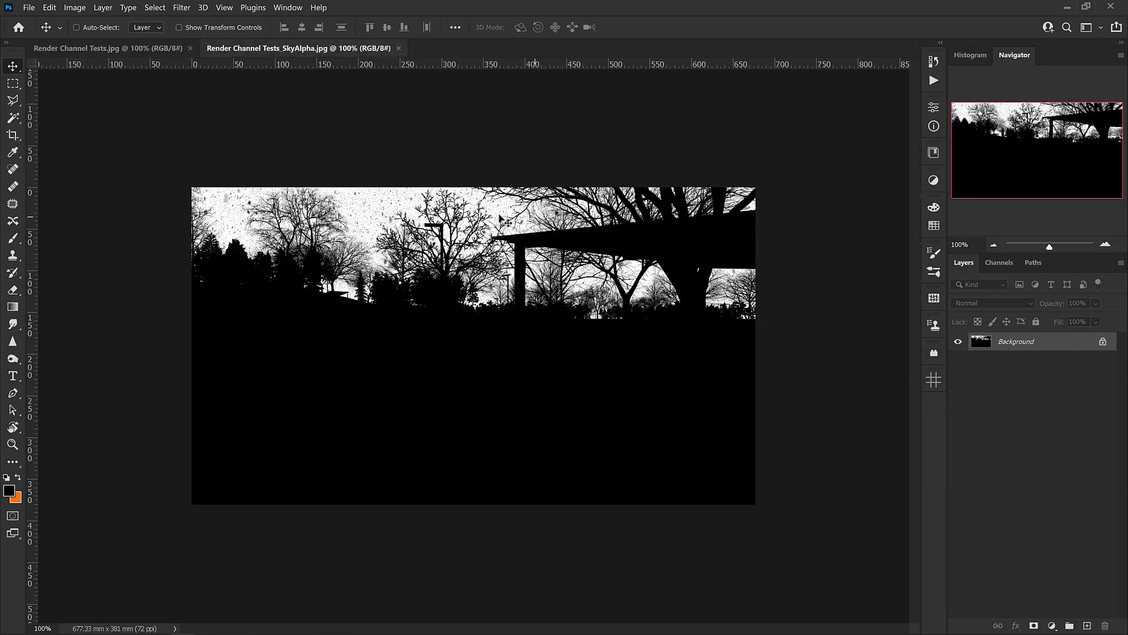
{"action": "right_click", "coordinate": [1014, 347]}
{"action": "left_click", "coordinate": [1025, 370]}
{"action": "left_click", "coordinate": [538, 221]}
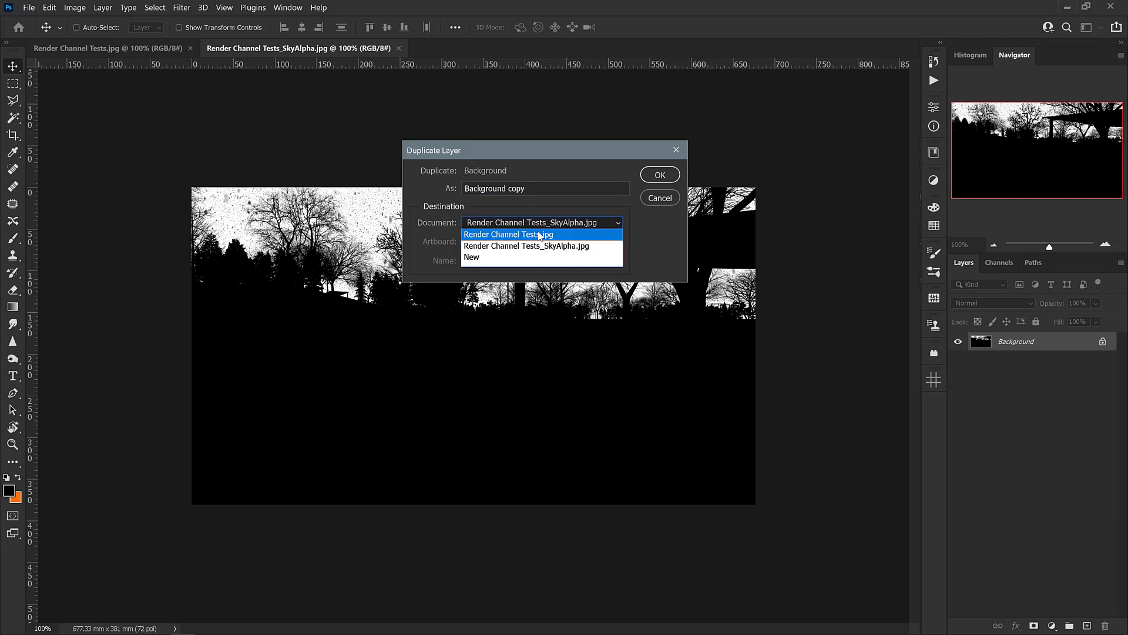
{"action": "left_click", "coordinate": [541, 242]}
{"action": "left_click", "coordinate": [658, 174]}
{"action": "left_click", "coordinate": [130, 53]}
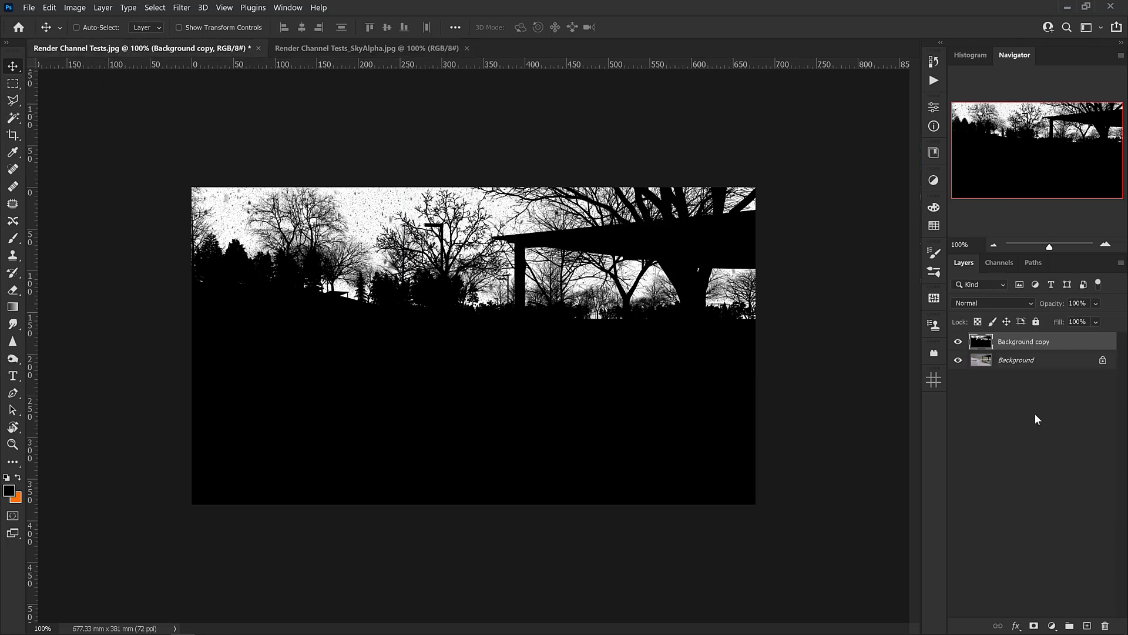
Step: Rename the duplicated black-and-white layer as Alpha
{"action": "double_click", "coordinate": [1026, 342]}
{"action": "type", "text": "Alpha"}
{"action": "key", "text": "Return"}
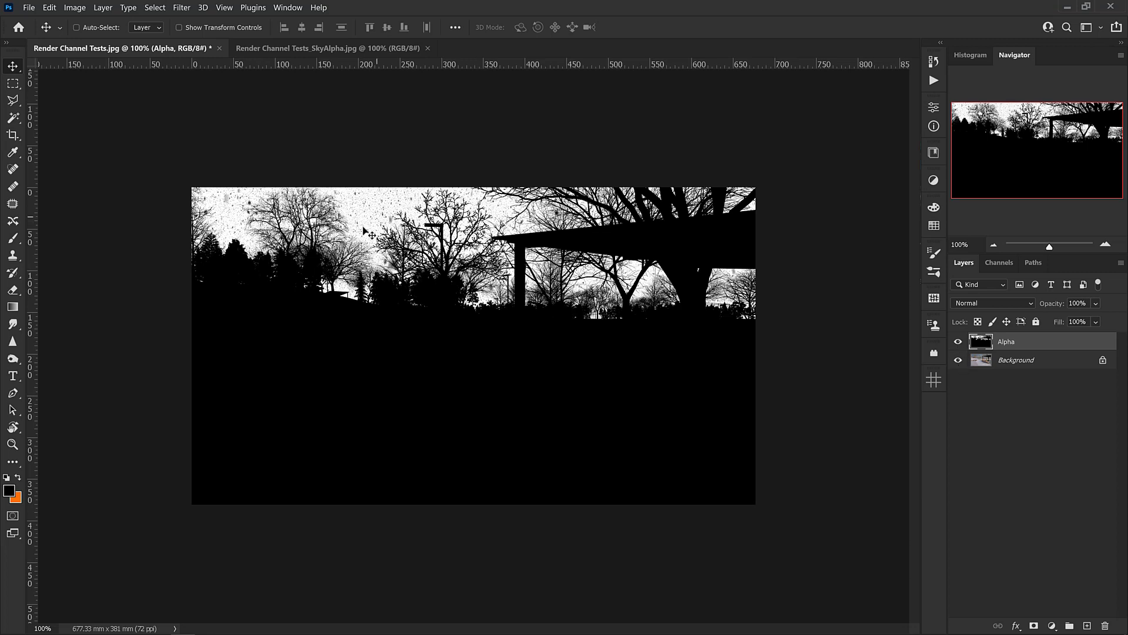
Step: Try a Color Range selection of the black areas on the Alpha layer, inspect its edges up close and deselect
{"action": "left_click", "coordinate": [154, 7]}
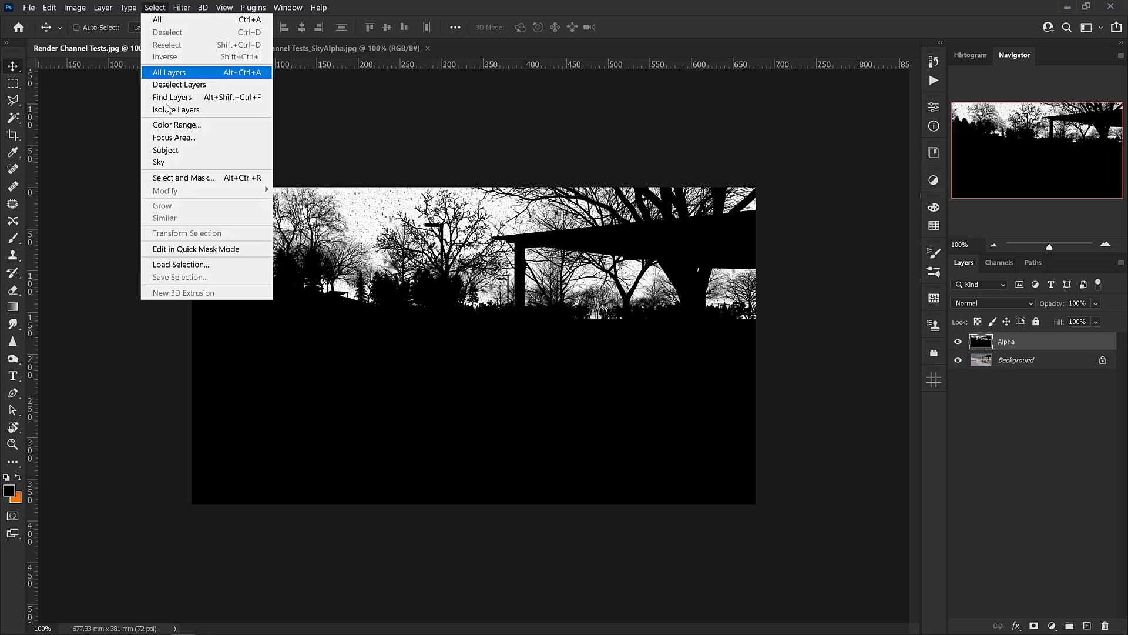
{"action": "left_click", "coordinate": [176, 124]}
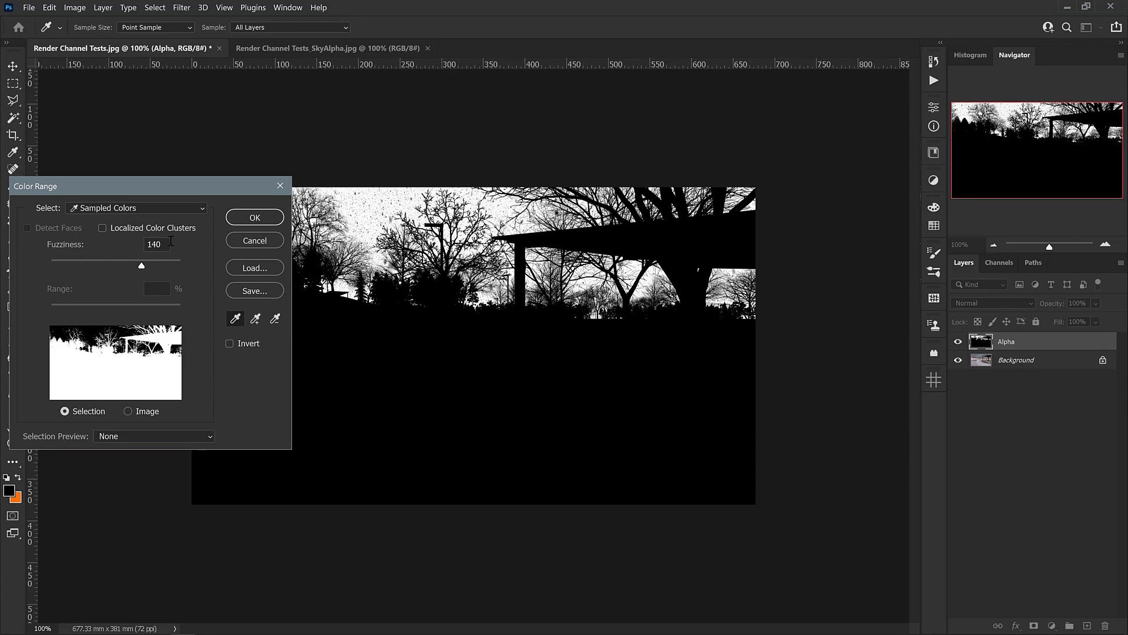
{"action": "left_click", "coordinate": [254, 217]}
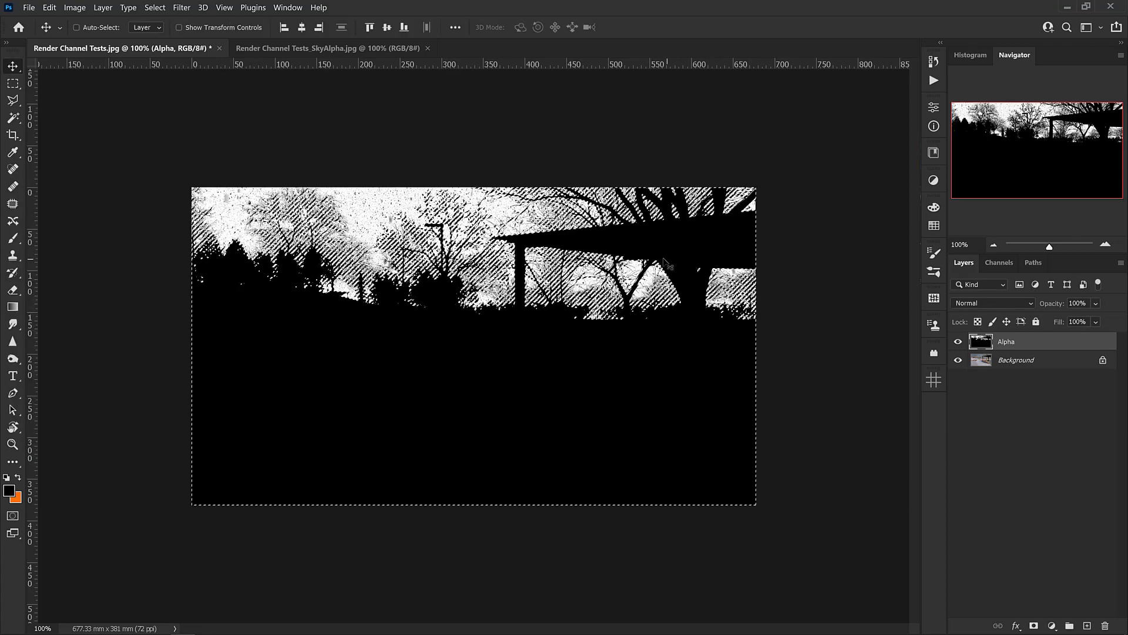
{"action": "key", "text": "ctrl+plus"}
{"action": "key", "text": "ctrl+plus"}
{"action": "key", "text": "ctrl+plus"}
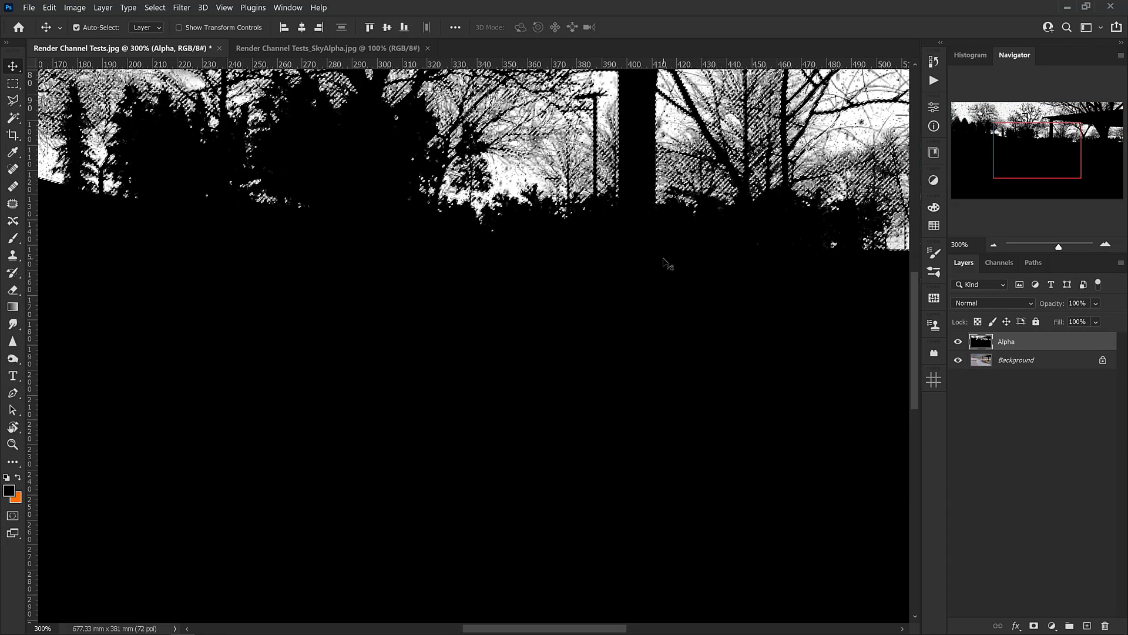
{"action": "left_click_drag", "start_coordinate": [607, 259], "coordinate": [639, 544]}
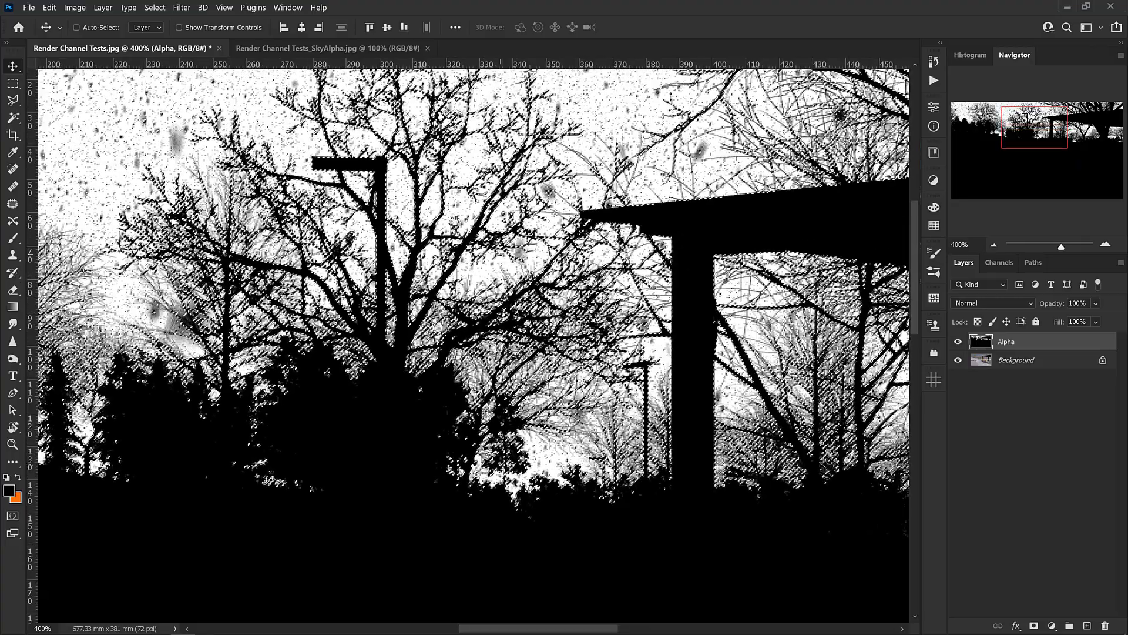
{"action": "left_click_drag", "start_coordinate": [452, 229], "coordinate": [759, 315]}
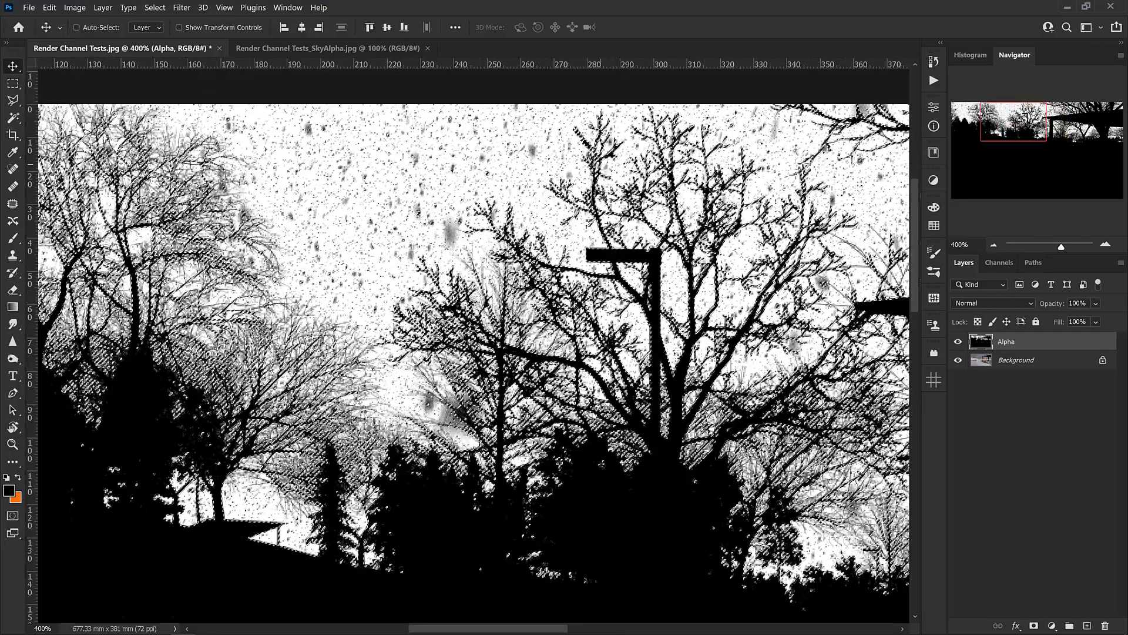
{"action": "key", "text": "ctrl+plus"}
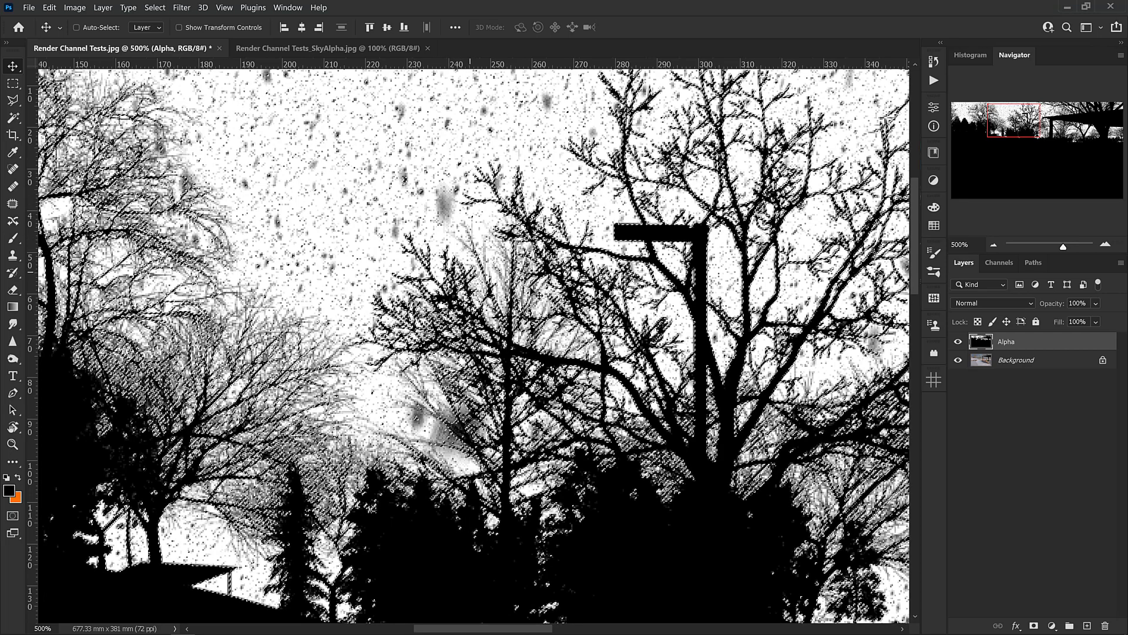
{"action": "key", "text": "ctrl+d"}
{"action": "left_click", "coordinate": [76, 27]}
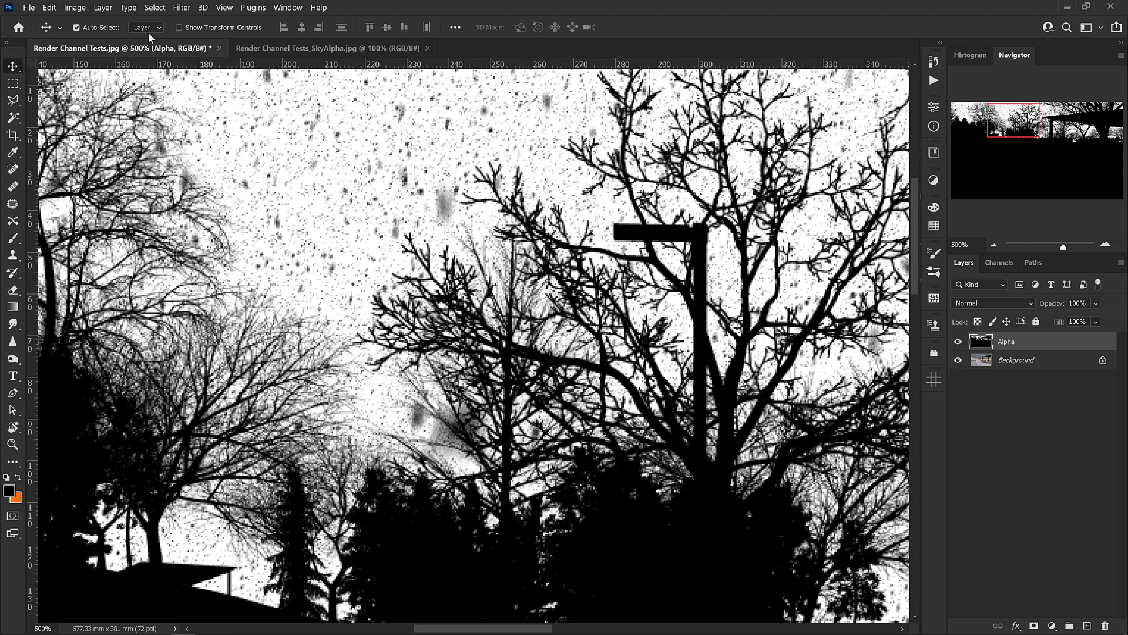
Step: Select the white sky areas of the Alpha layer with Color Range, sampling white at fuzziness 140
{"action": "left_click", "coordinate": [154, 7]}
{"action": "left_click", "coordinate": [185, 134]}
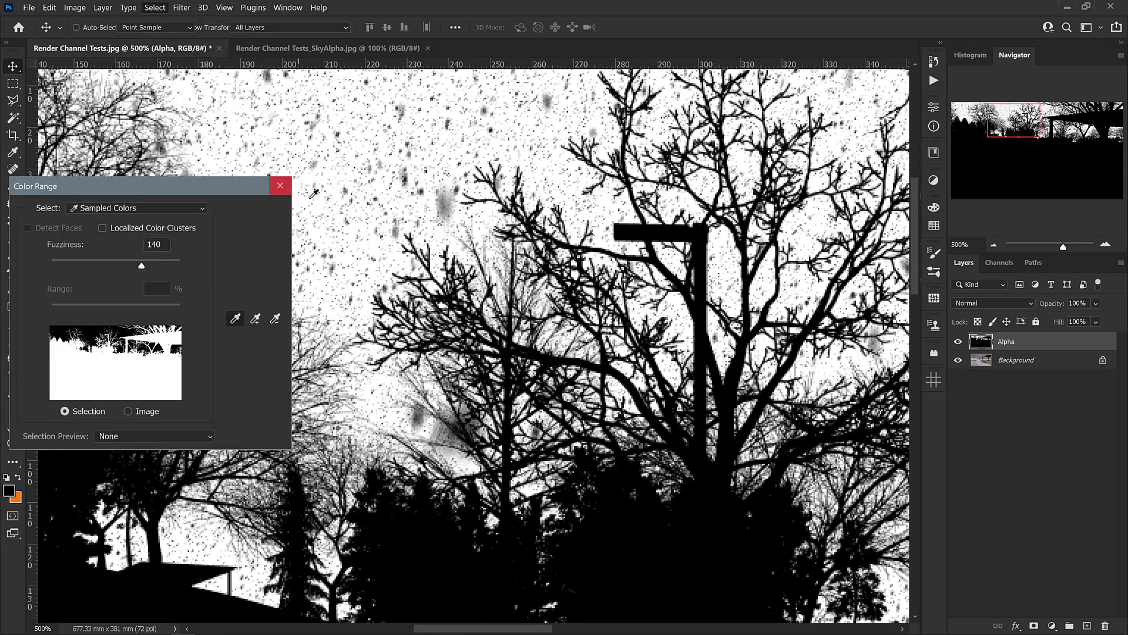
{"action": "key", "text": "x"}
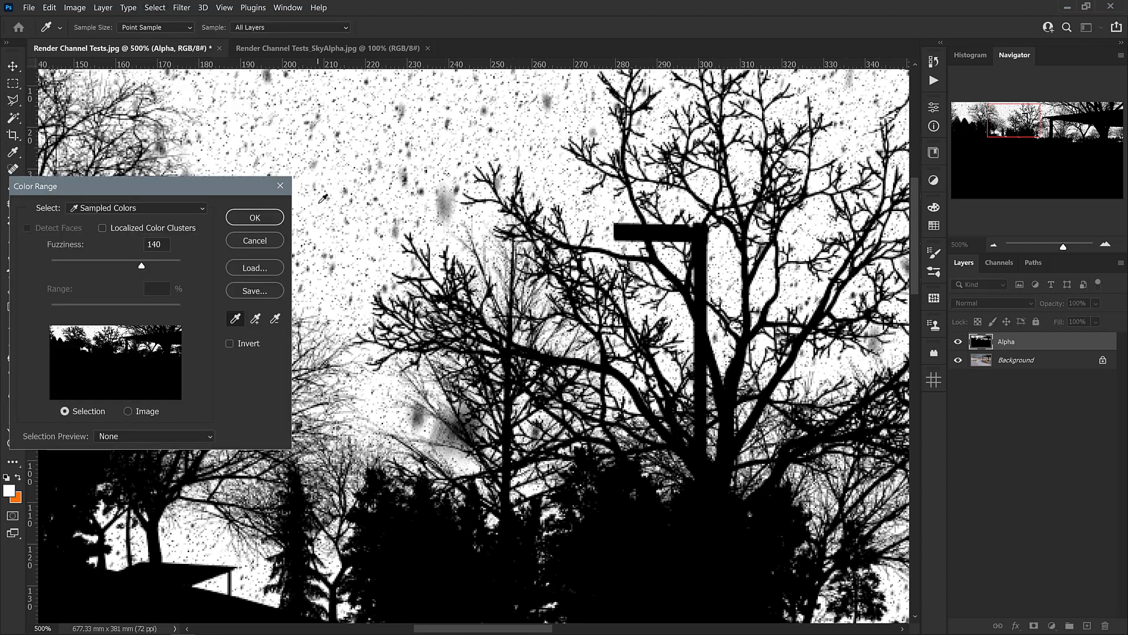
{"action": "left_click", "coordinate": [322, 198]}
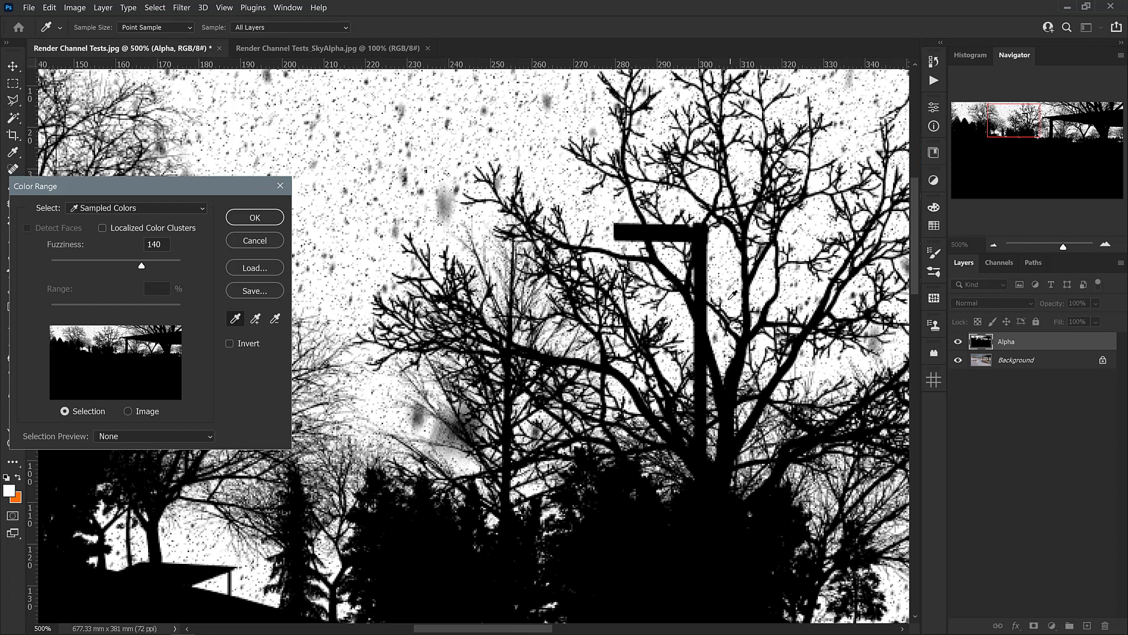
{"action": "left_click_drag", "start_coordinate": [829, 303], "coordinate": [329, 305]}
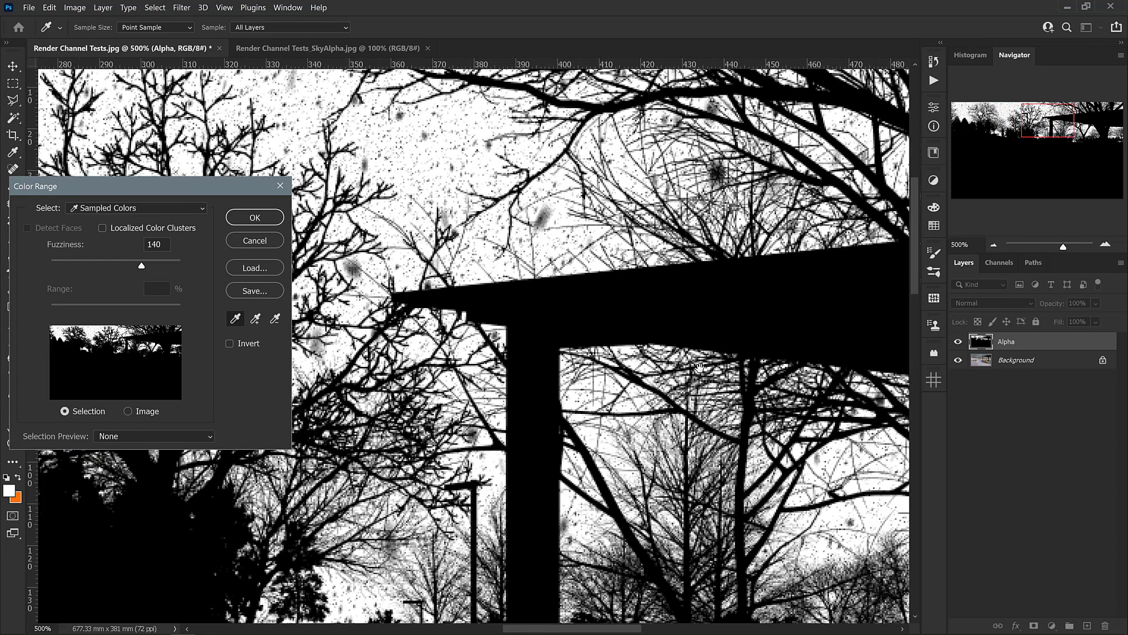
{"action": "left_click", "coordinate": [870, 507]}
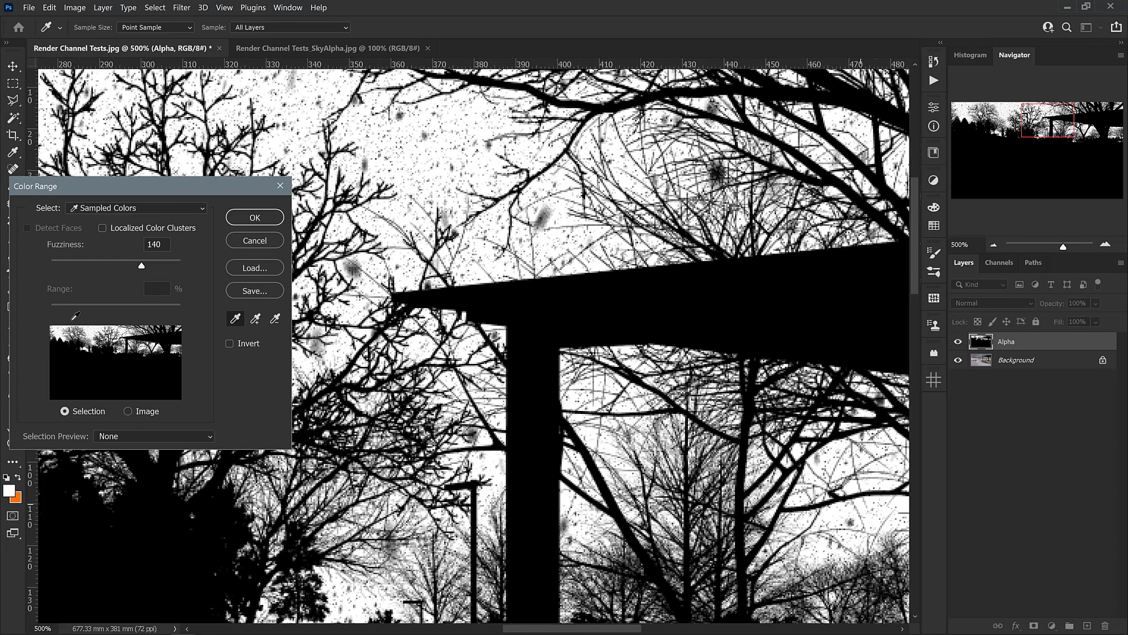
{"action": "left_click", "coordinate": [255, 218]}
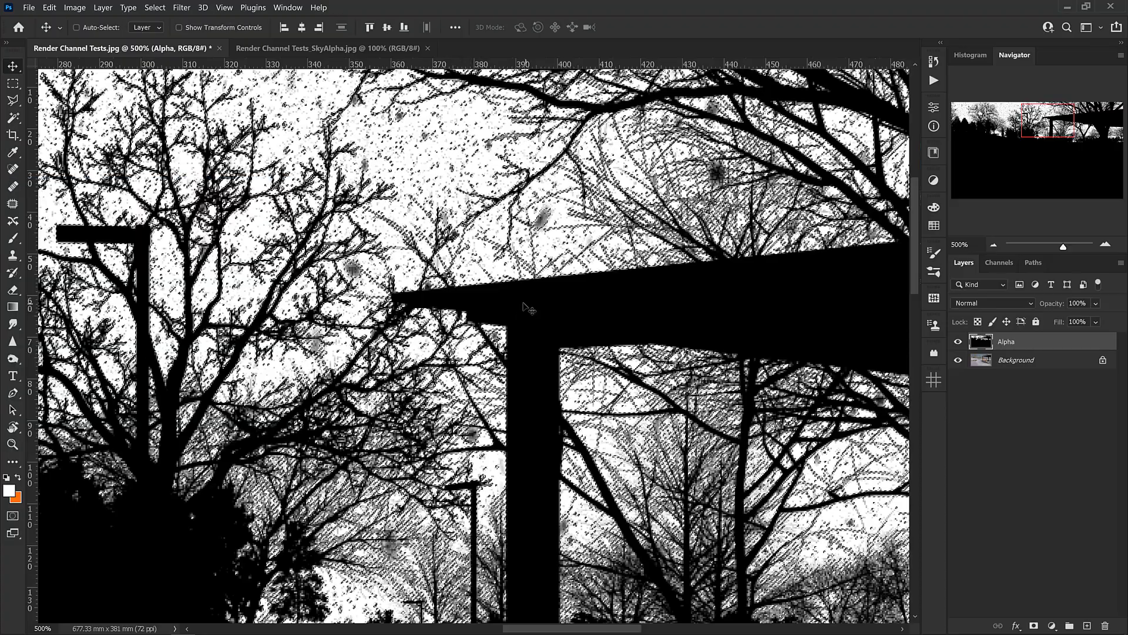
Step: Save the sky selection as a new channel named Sky 1 in Render Channel Tests.jpg and deselect
{"action": "key", "text": "ctrl+z"}
{"action": "left_click_drag", "start_coordinate": [178, 184], "coordinate": [483, 266]}
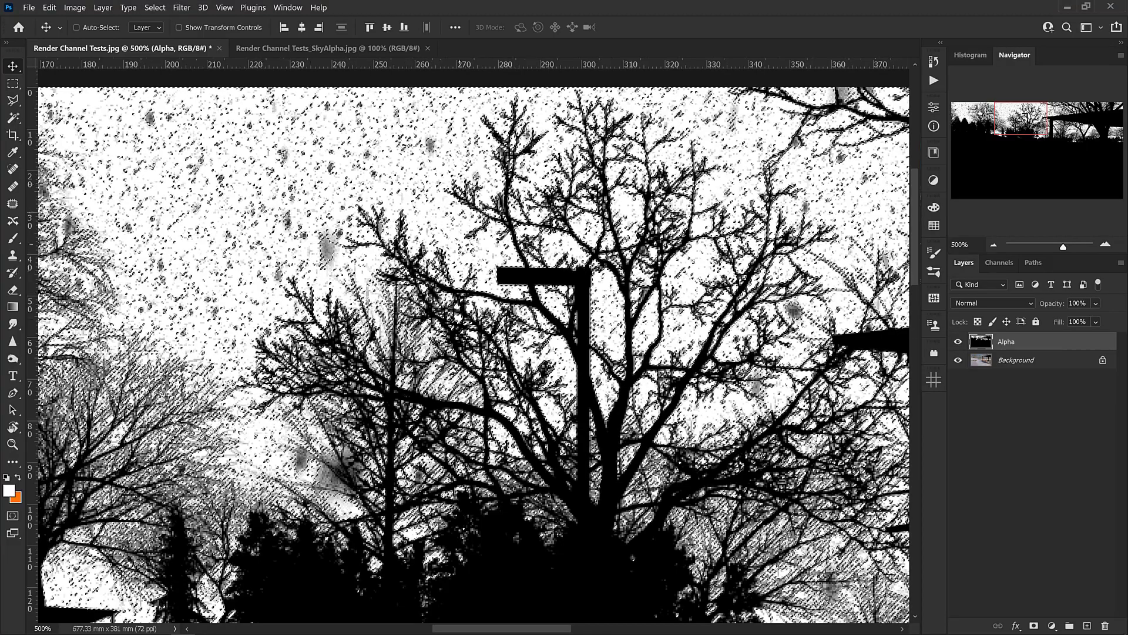
{"action": "key", "text": "ctrl"}
{"action": "key", "text": "ctrl+minus"}
{"action": "key", "text": "ctrl+minus"}
{"action": "key", "text": "ctrl+minus"}
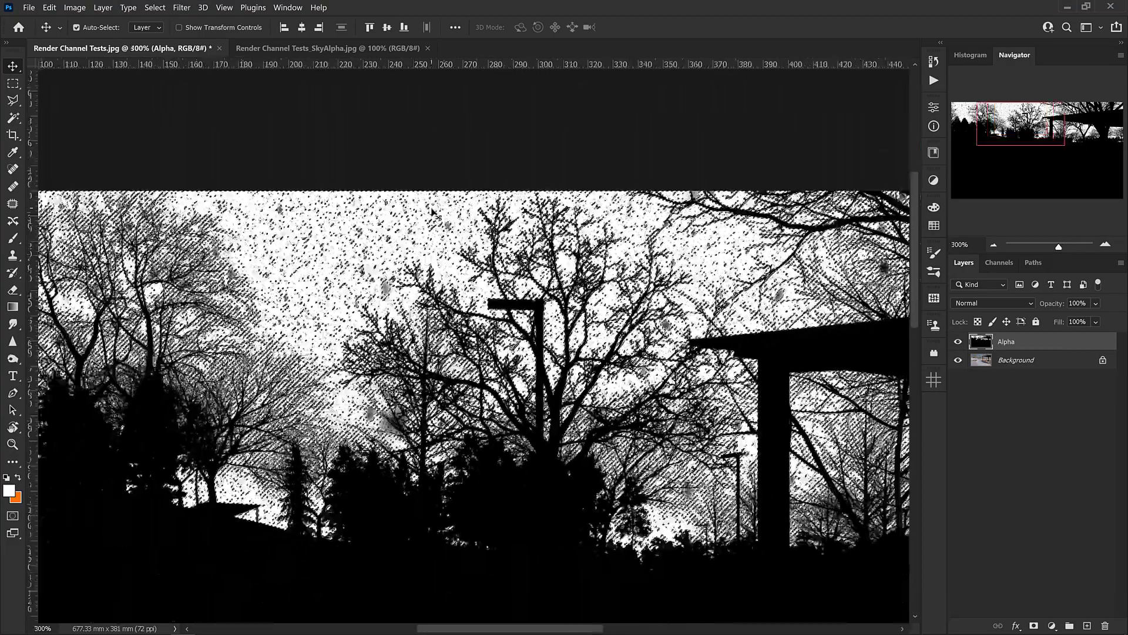
{"action": "key", "text": "ctrl+minus"}
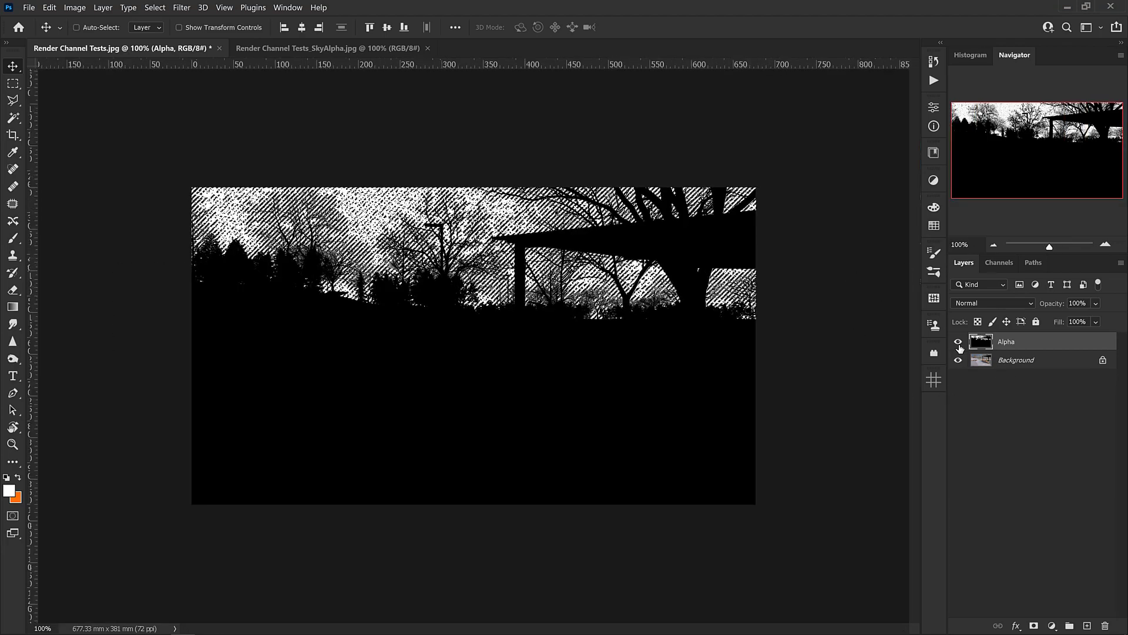
{"action": "left_click", "coordinate": [156, 7]}
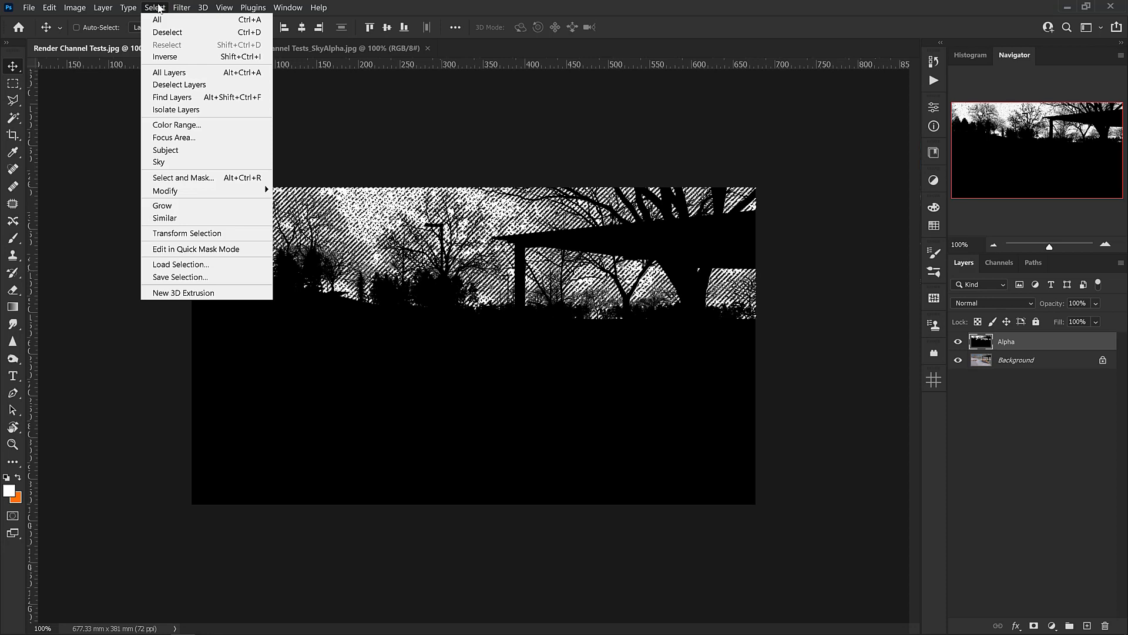
{"action": "left_click", "coordinate": [176, 276]}
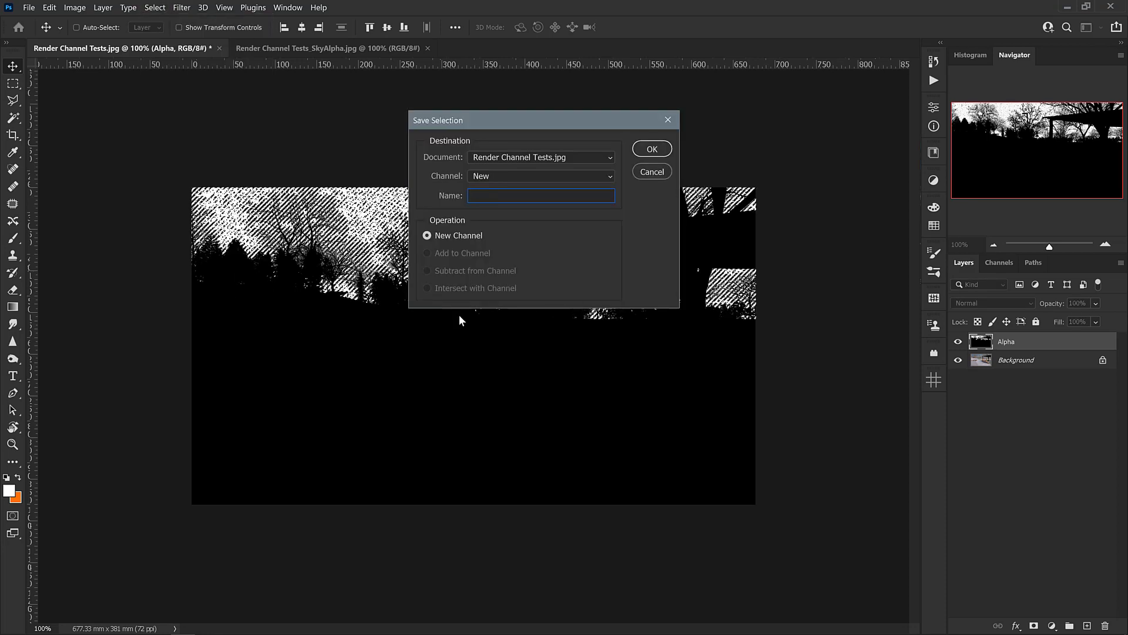
{"action": "type", "text": "Sky"}
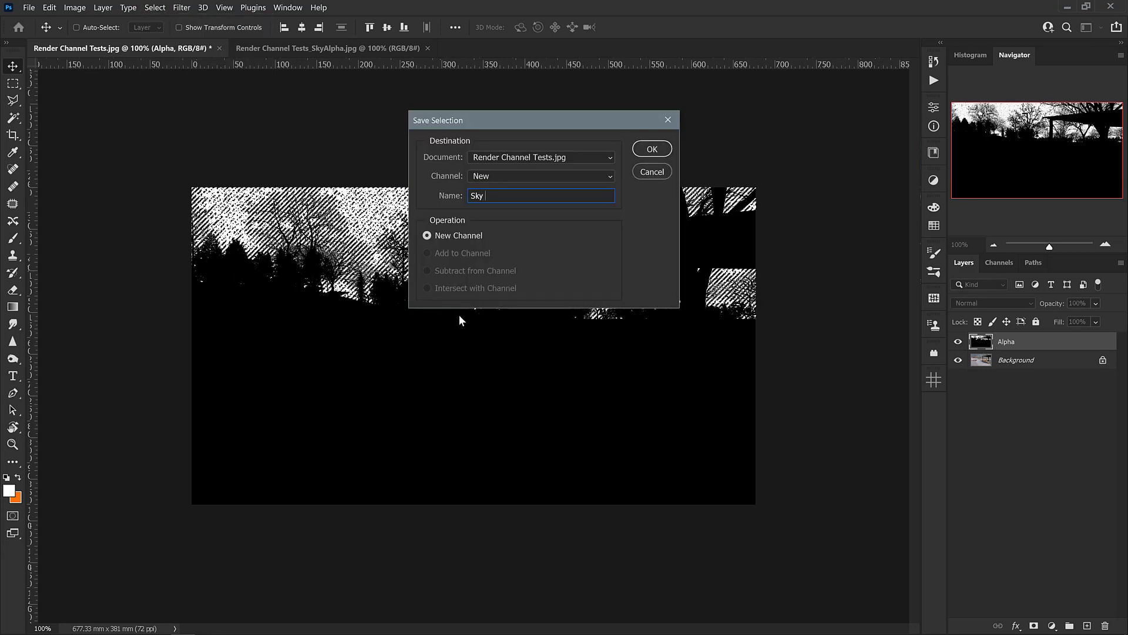
{"action": "key", "text": "Return"}
{"action": "key", "text": "ctrl+d"}
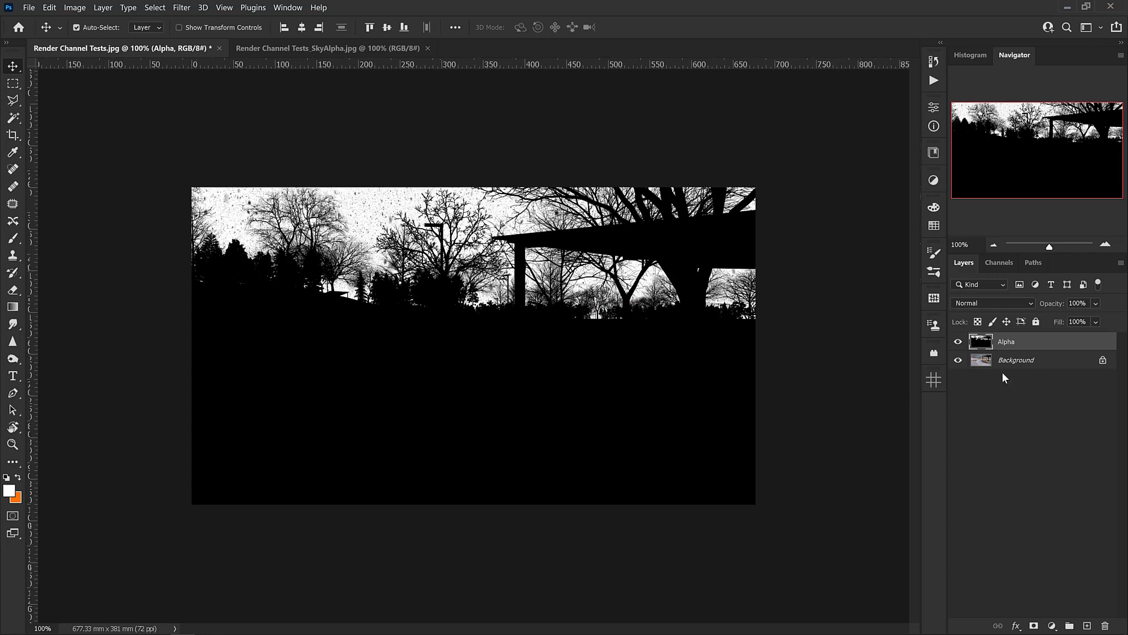
Step: Hide the Alpha layer and add a layer mask to the Background render layer
{"action": "left_click", "coordinate": [958, 341]}
{"action": "left_click", "coordinate": [1006, 366]}
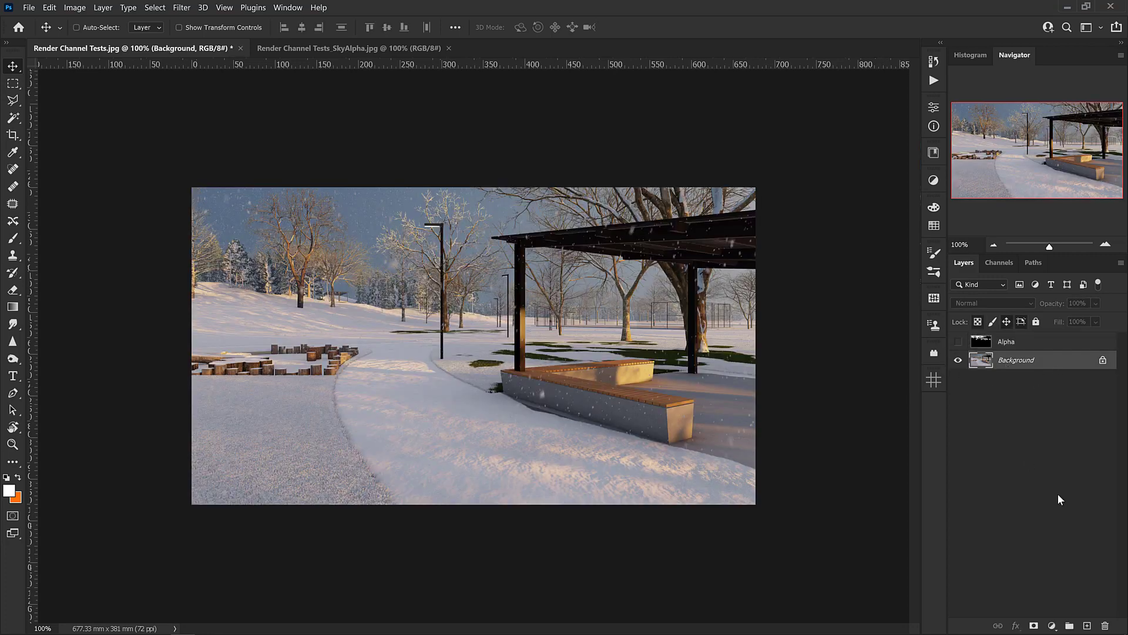
{"action": "left_click", "coordinate": [1036, 626]}
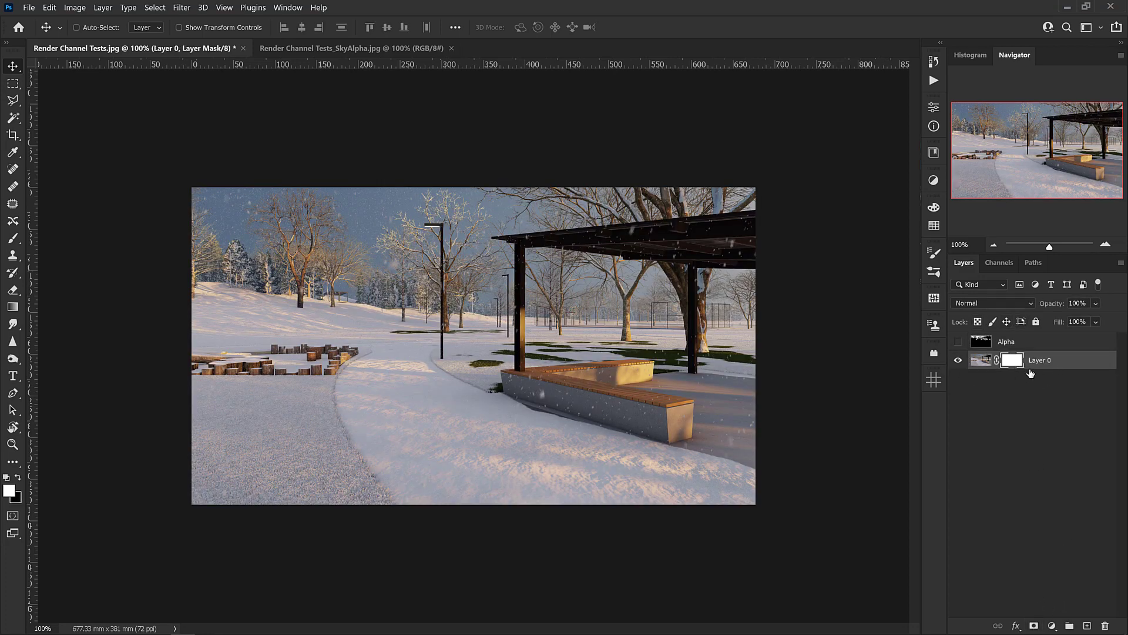
Step: Load the Sky 1 channel as a new selection
{"action": "left_click", "coordinate": [155, 7]}
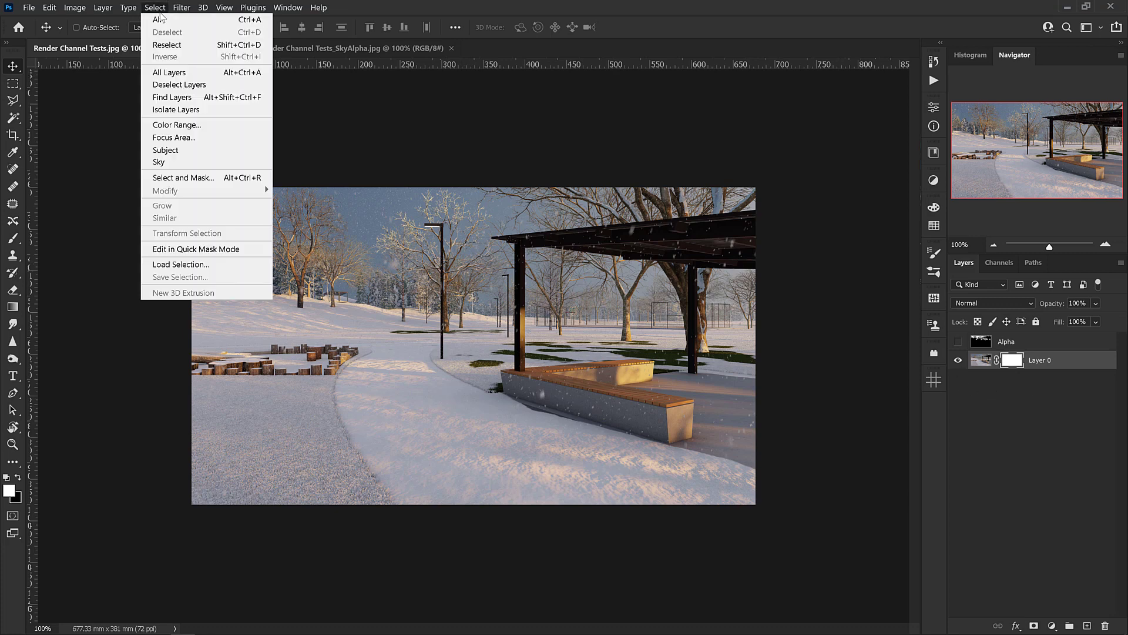
{"action": "left_click", "coordinate": [184, 265]}
{"action": "left_click", "coordinate": [546, 177]}
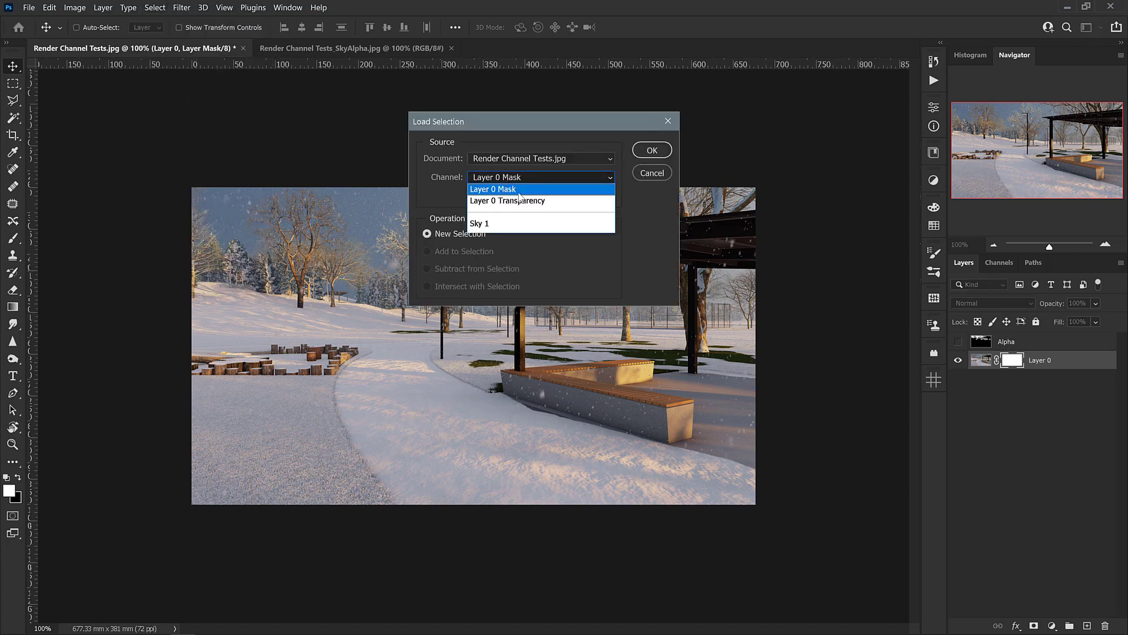
{"action": "left_click", "coordinate": [511, 222]}
{"action": "left_click", "coordinate": [649, 151]}
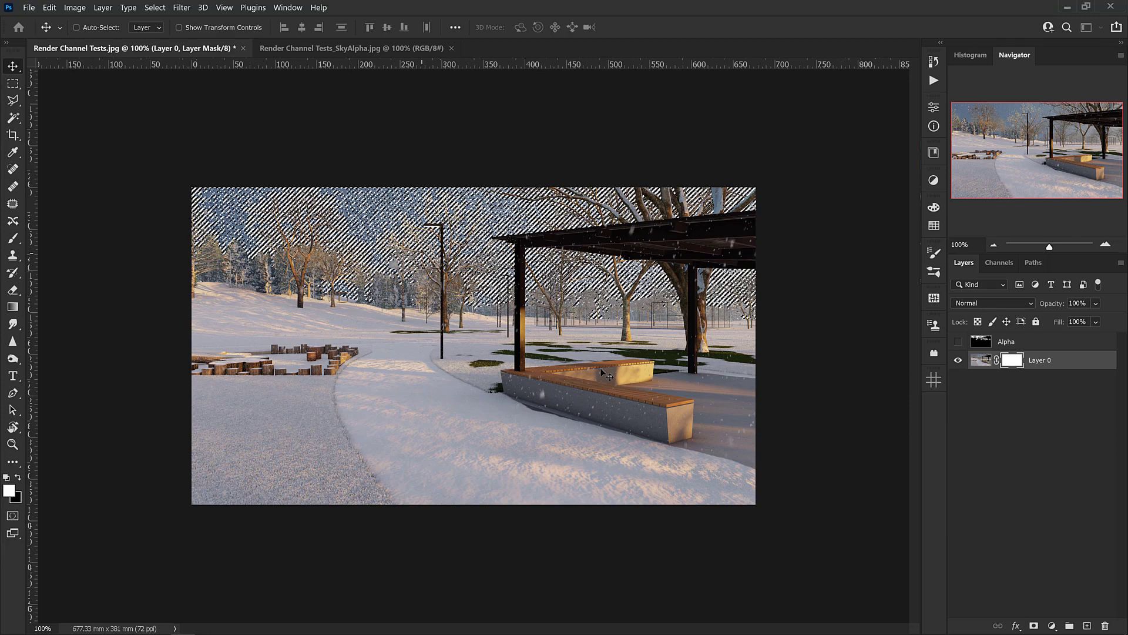
Step: Fill the selected sky with black on the render layer's mask, deselect, and inspect the masked tree edges up close
{"action": "key", "text": "ctrl+BackSpace"}
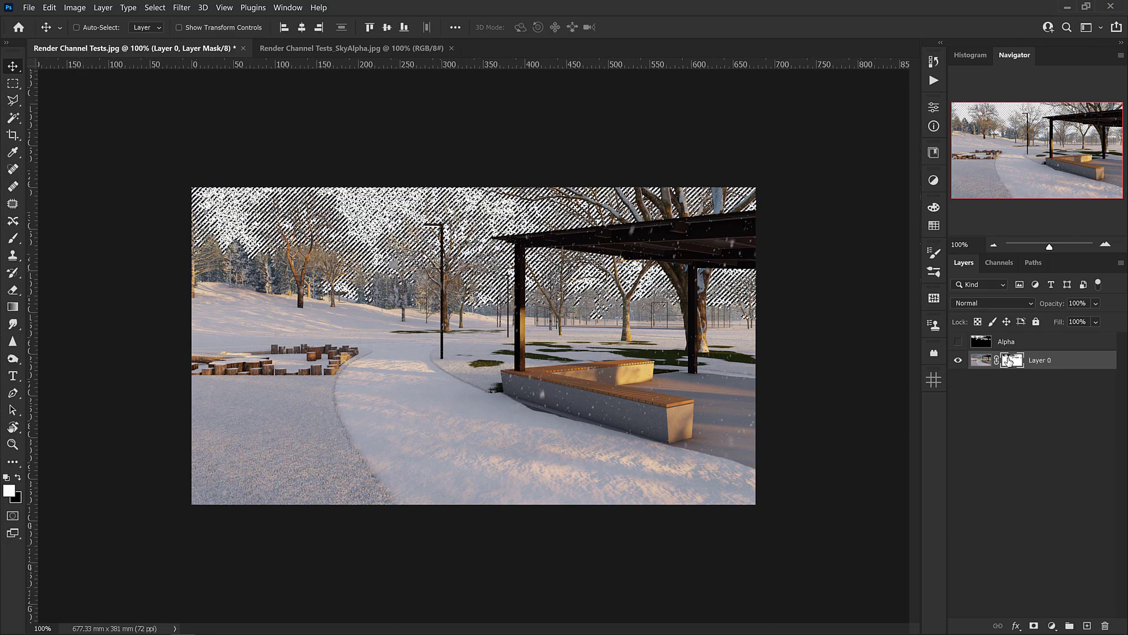
{"action": "left_click", "coordinate": [995, 406]}
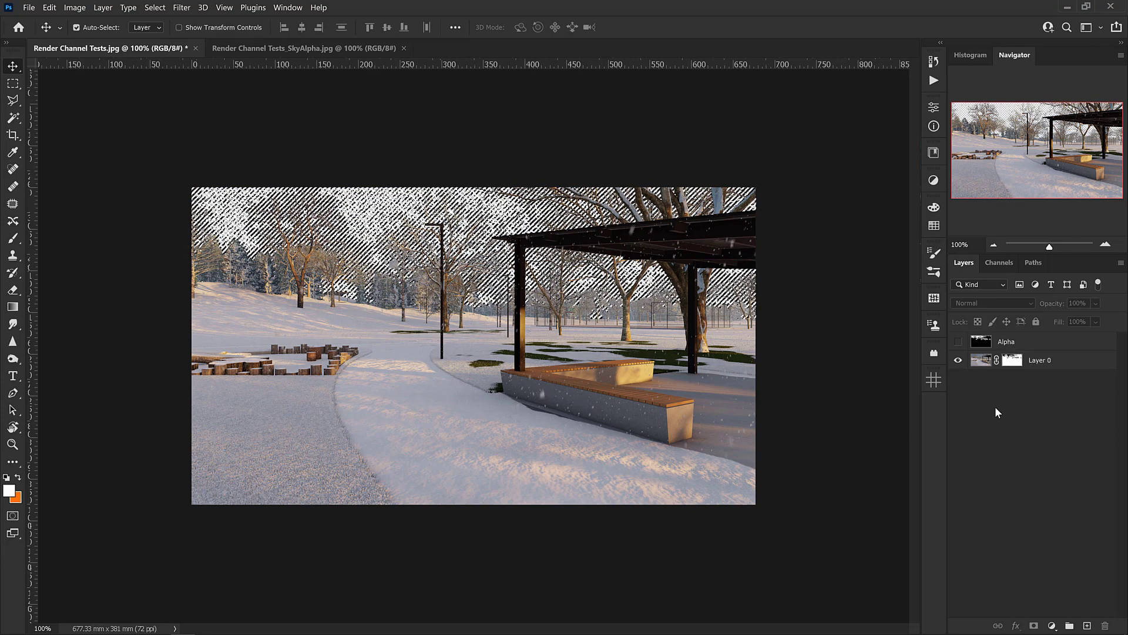
{"action": "key", "text": "ctrl+d"}
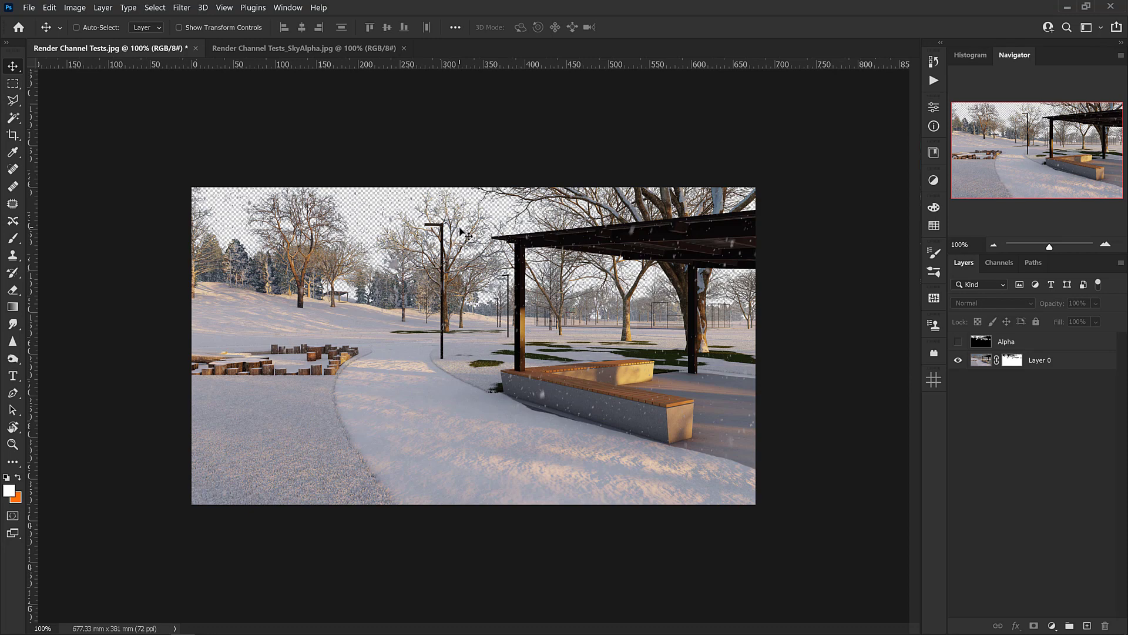
{"action": "scroll", "coordinate": [464, 232], "scroll_direction": "up", "scroll_amount": 3}
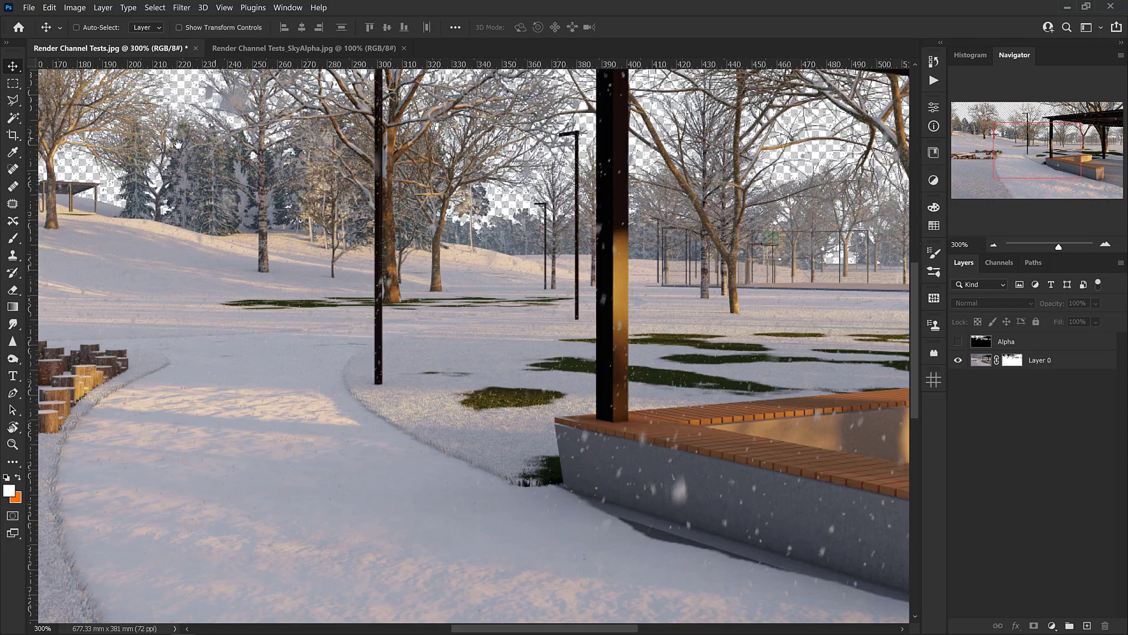
{"action": "left_click_drag", "start_coordinate": [178, 144], "coordinate": [536, 369]}
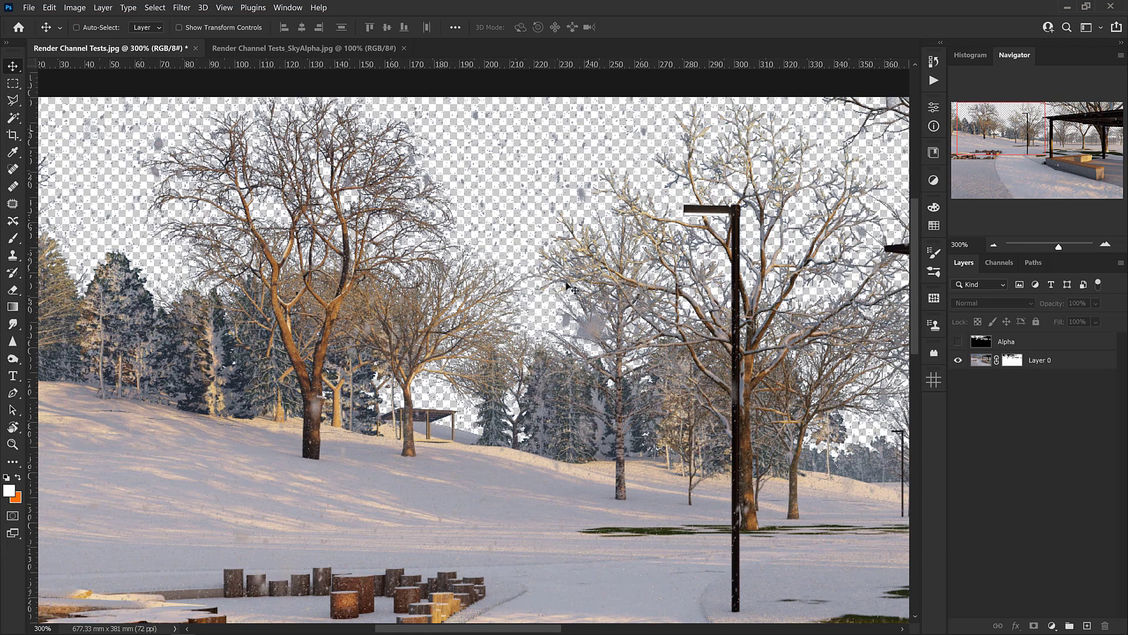
Step: Add a new layer beneath the masked render layer and fill it with black (000000)
{"action": "left_click", "coordinate": [1088, 624]}
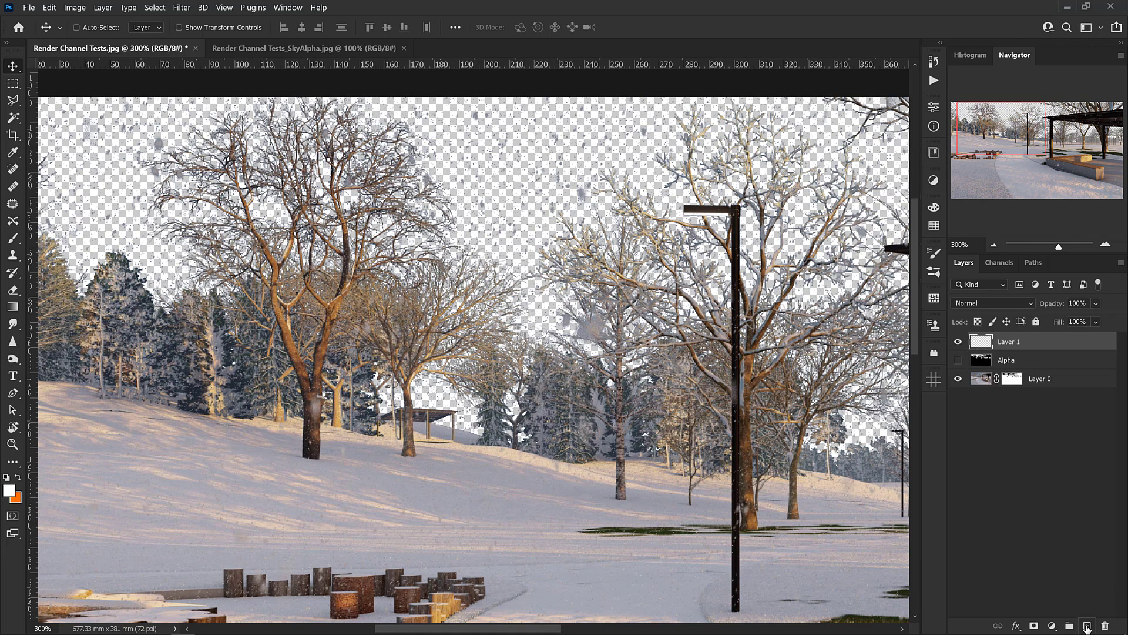
{"action": "left_click_drag", "start_coordinate": [1005, 343], "coordinate": [1018, 398]}
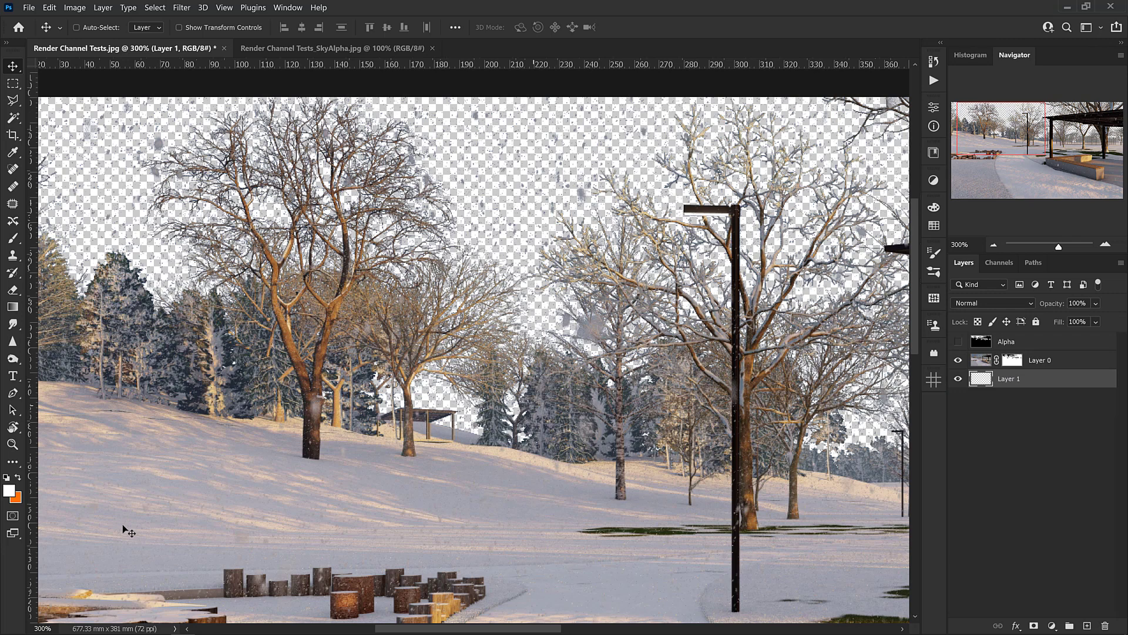
{"action": "left_click", "coordinate": [11, 492]}
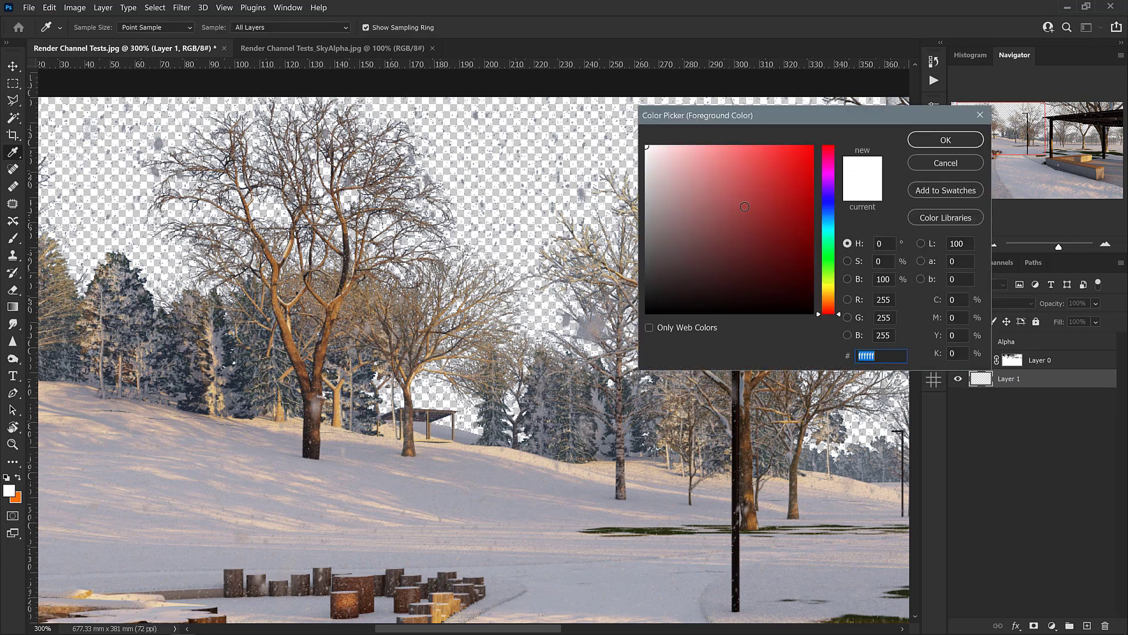
{"action": "type", "text": "000000"}
{"action": "left_click", "coordinate": [954, 139]}
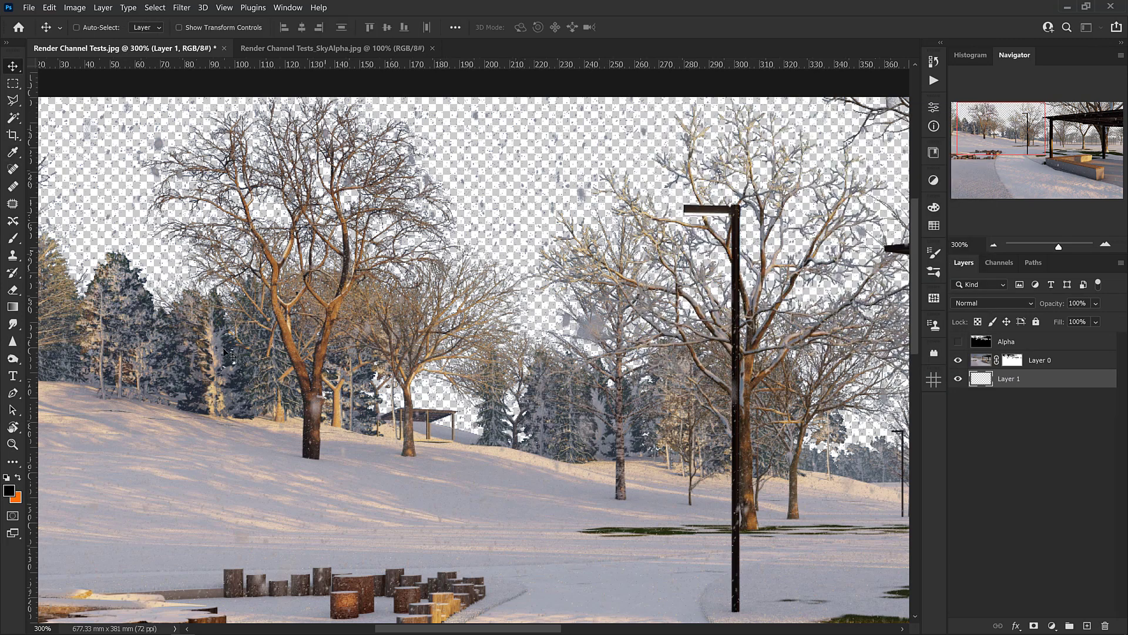
{"action": "key", "text": "g"}
{"action": "left_click", "coordinate": [436, 210]}
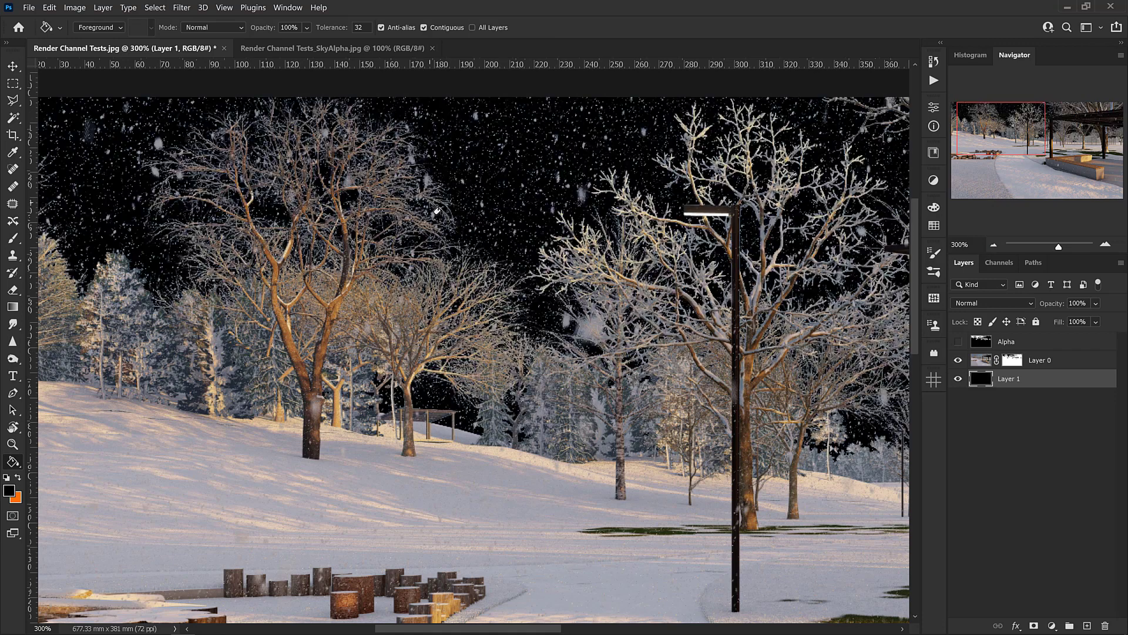
{"action": "left_click", "coordinate": [12, 65]}
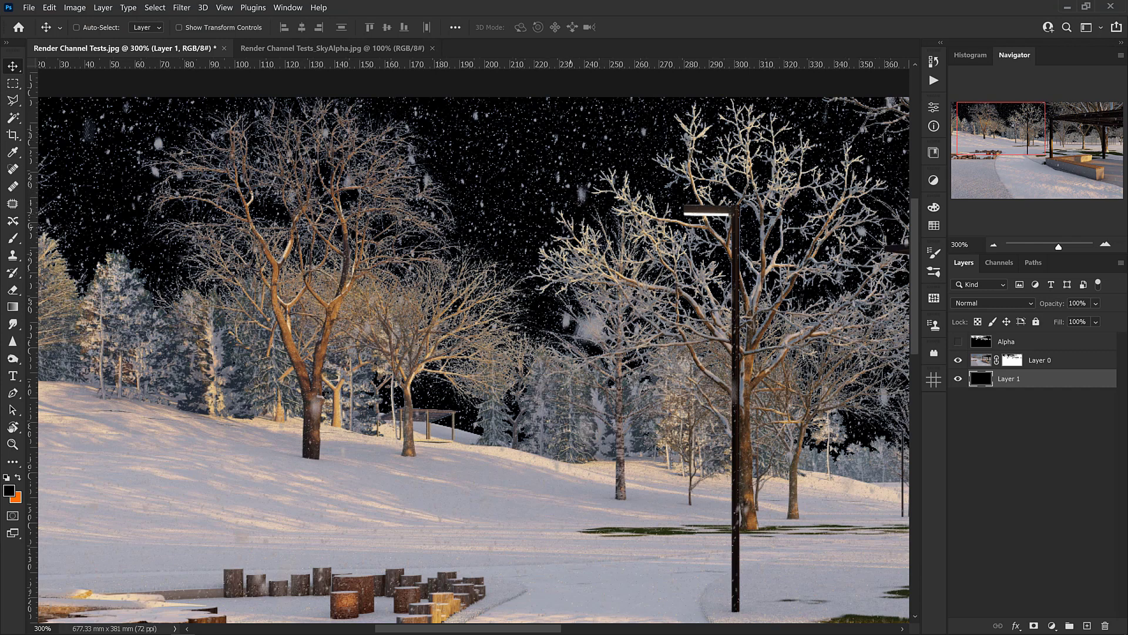
Step: Hide the black layer, then duplicate Layer 0 and delete the layer mask from the copy
{"action": "left_click", "coordinate": [958, 378]}
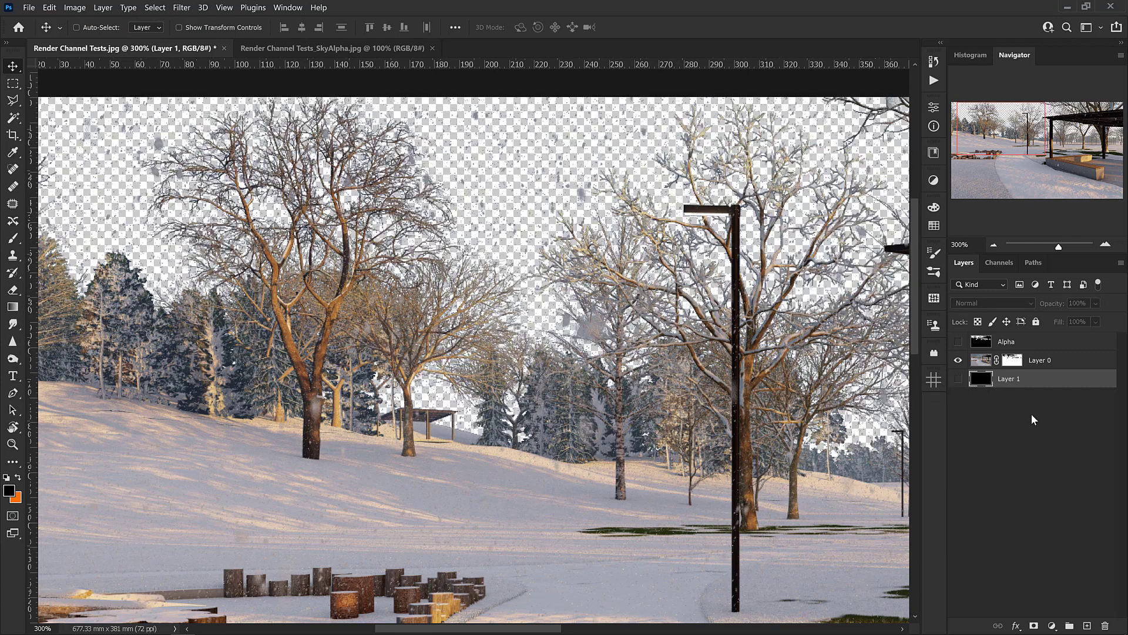
{"action": "left_click", "coordinate": [1042, 363]}
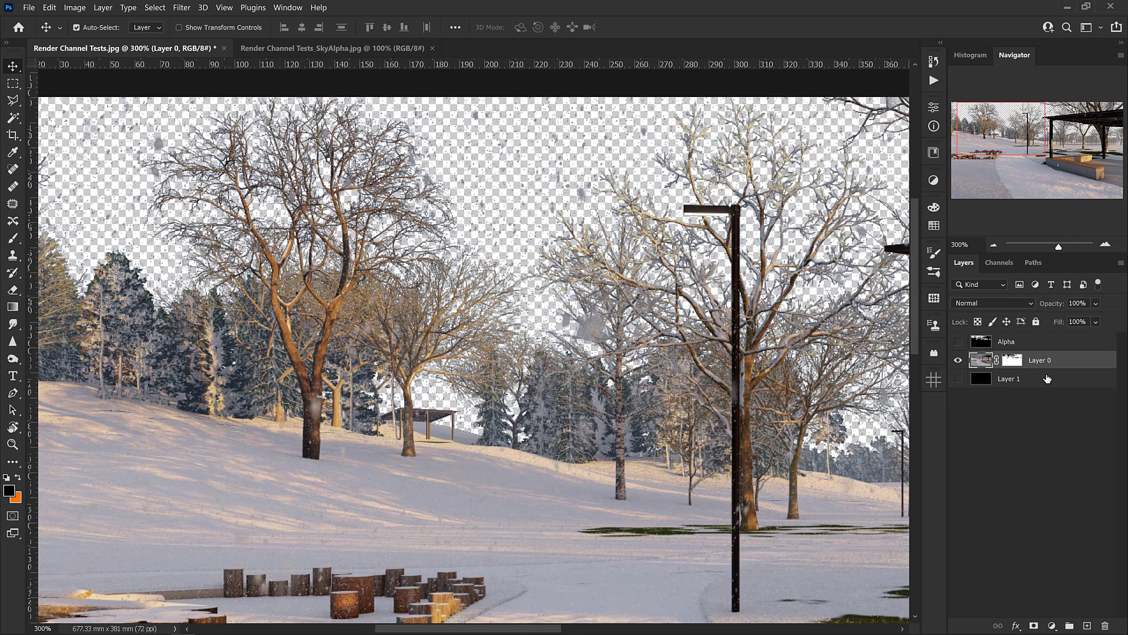
{"action": "key", "text": "ctrl+j"}
{"action": "right_click", "coordinate": [1012, 362]}
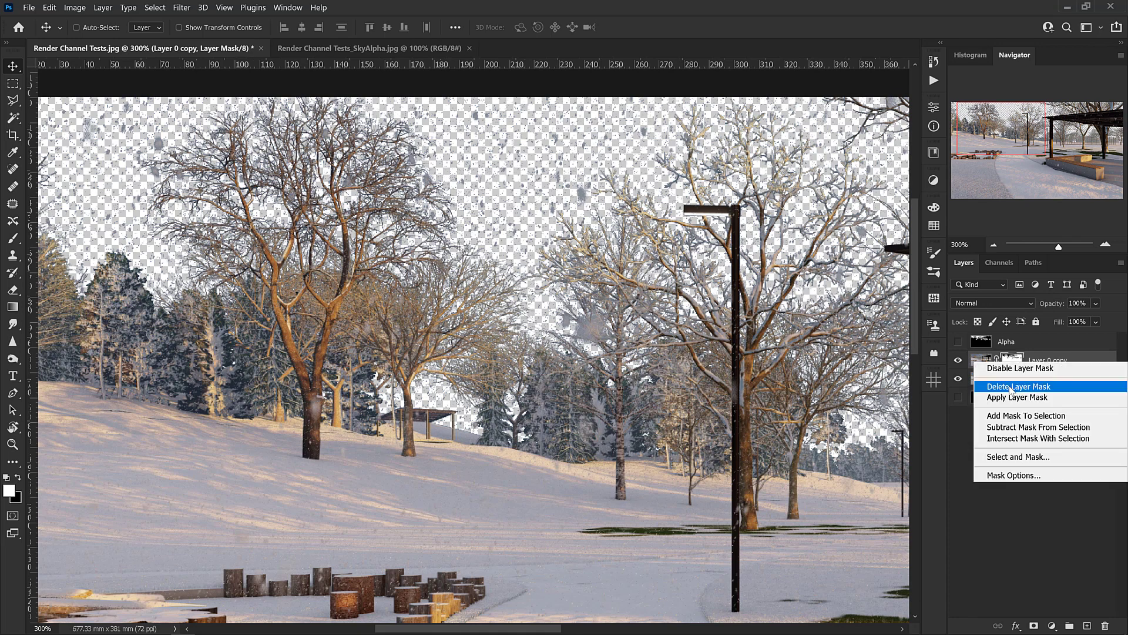
{"action": "left_click", "coordinate": [1011, 386]}
{"action": "left_click", "coordinate": [1010, 442]}
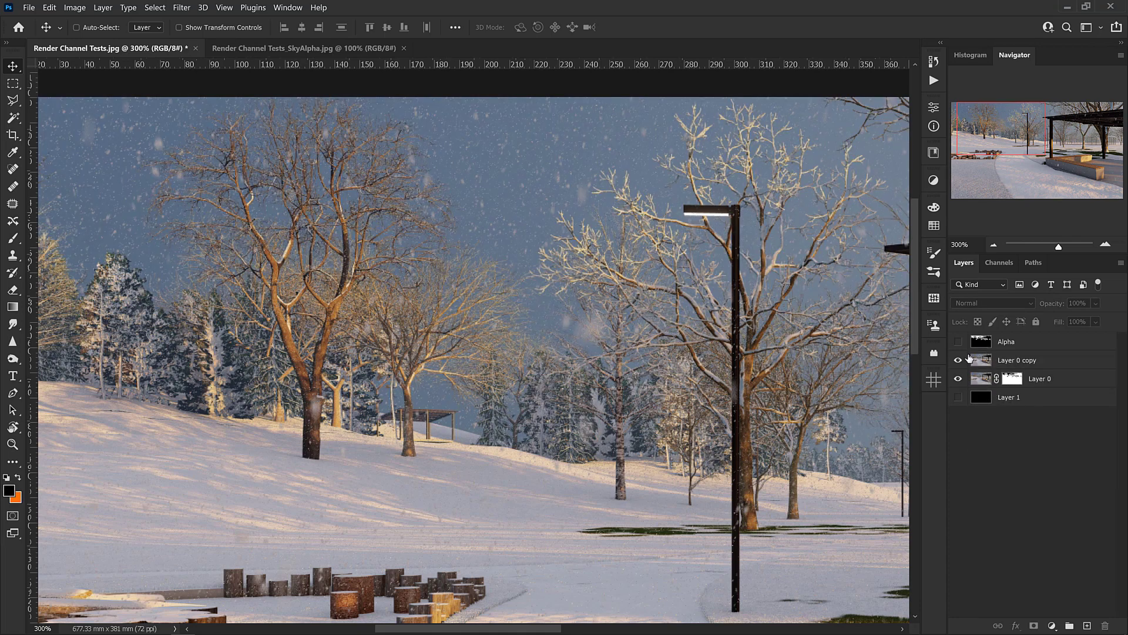
Step: Add a blank layer mask to Layer 0 copy and hide the original Layer 0
{"action": "left_click", "coordinate": [1006, 365]}
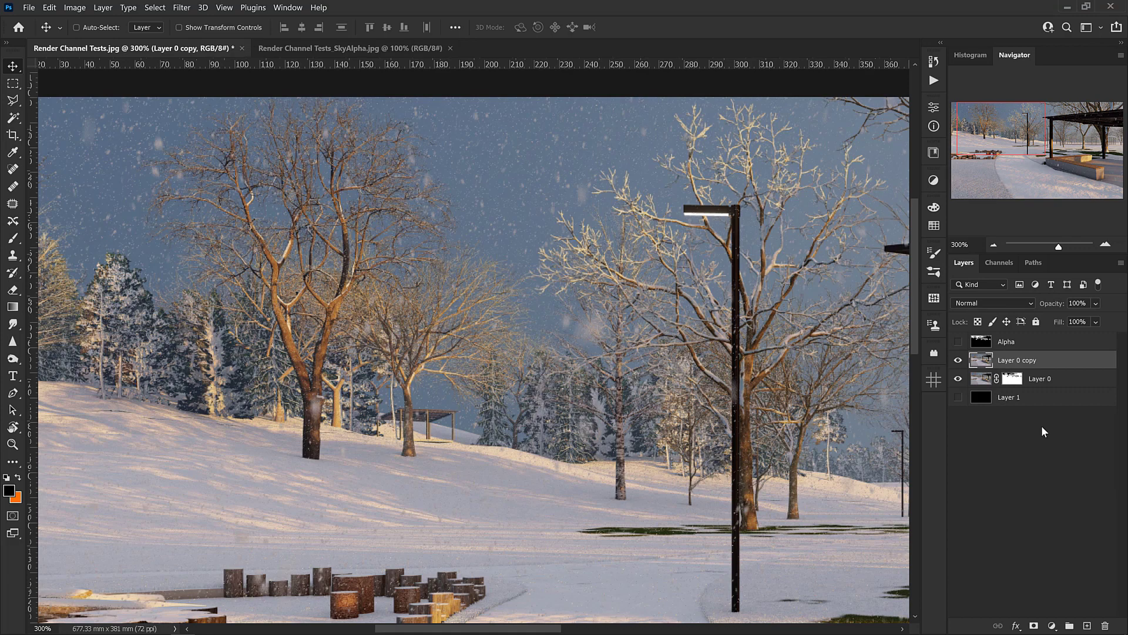
{"action": "left_click", "coordinate": [1034, 626]}
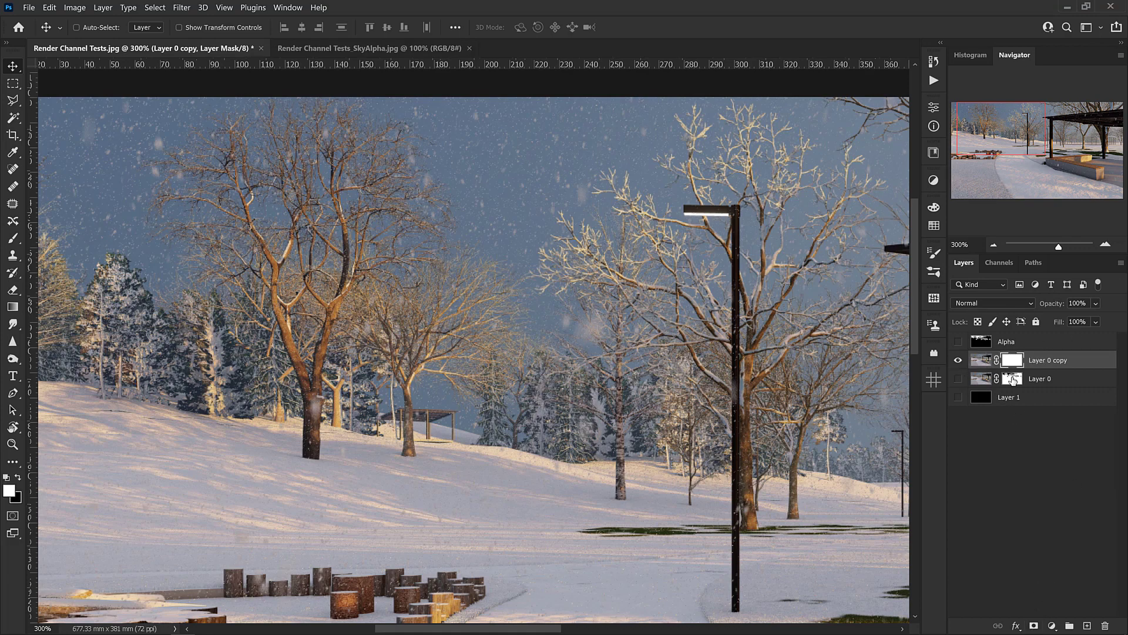
{"action": "left_click", "coordinate": [1009, 423]}
Step: Show the Alpha layer and cut its entire contents to the clipboard
{"action": "left_click", "coordinate": [958, 342]}
{"action": "left_click", "coordinate": [1005, 344]}
{"action": "key", "text": "ctrl+minus"}
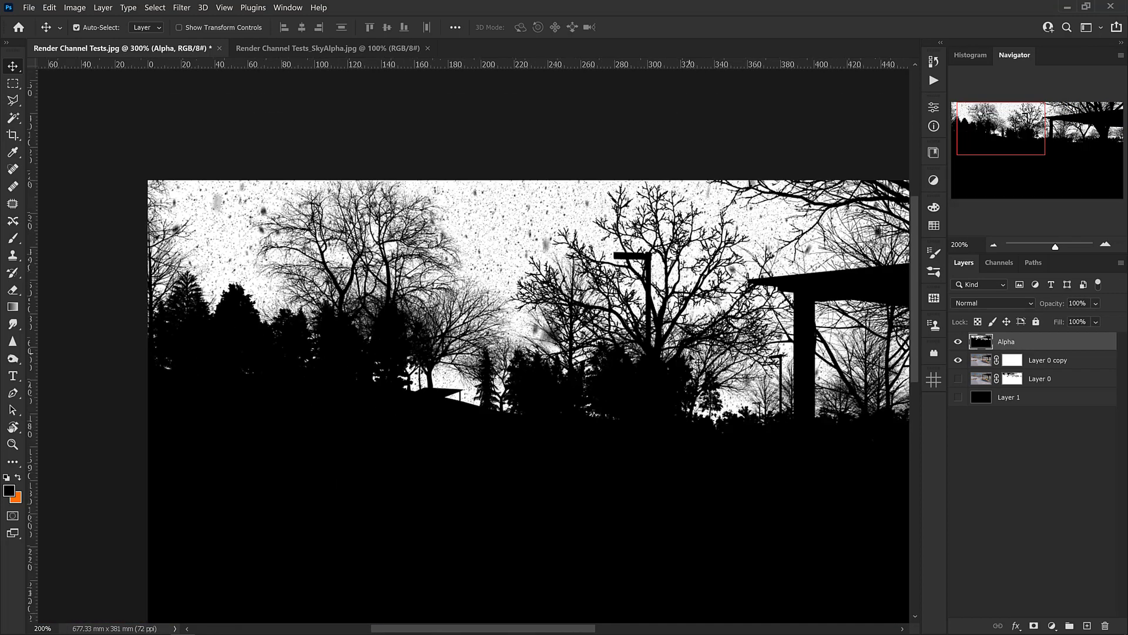
{"action": "key", "text": "ctrl+a"}
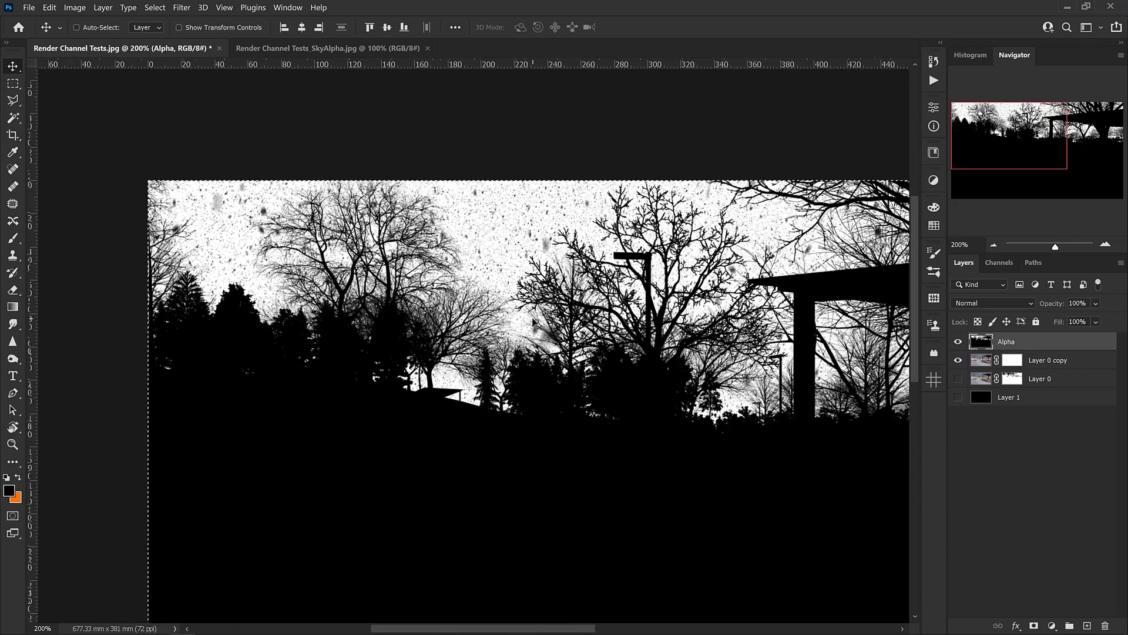
{"action": "key", "text": "ctrl+minus"}
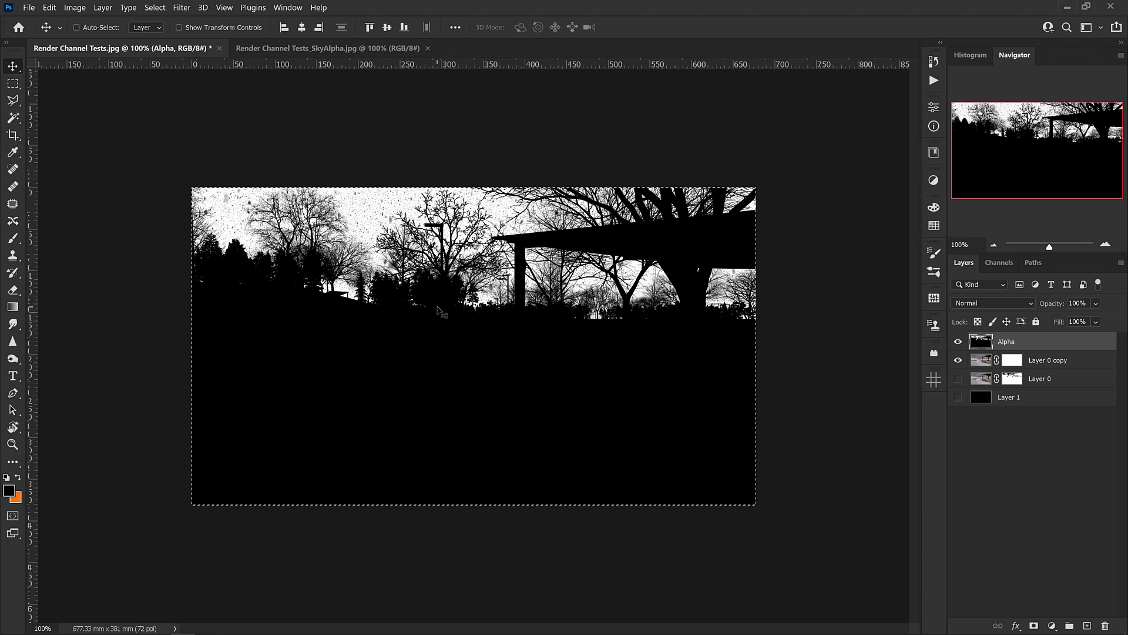
{"action": "key", "text": "ctrl"}
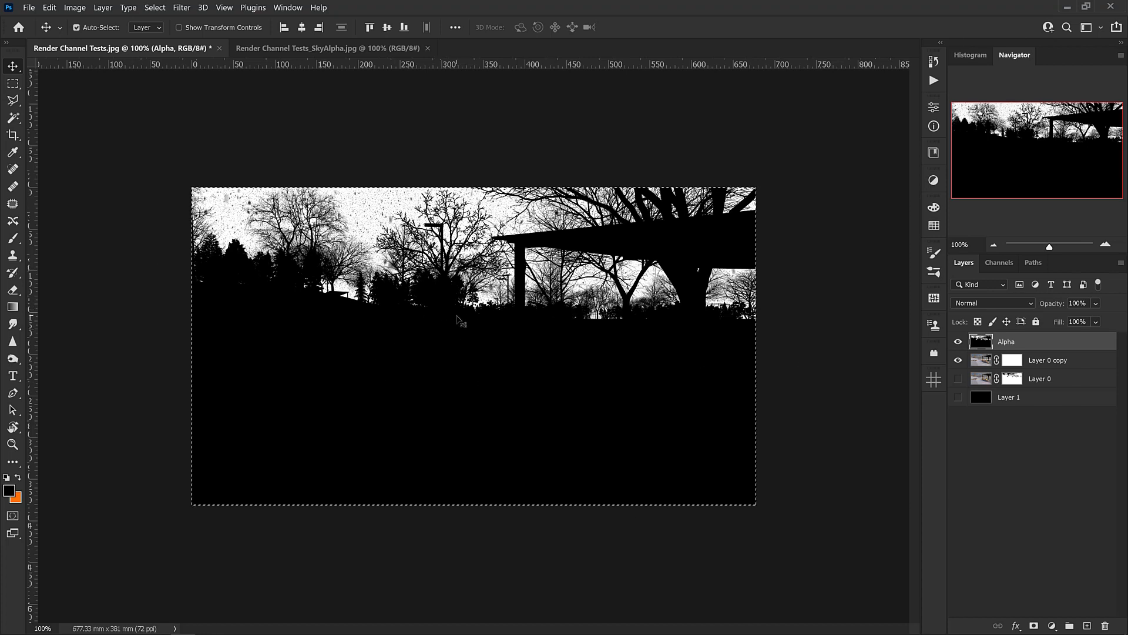
{"action": "key", "text": "ctrl+x"}
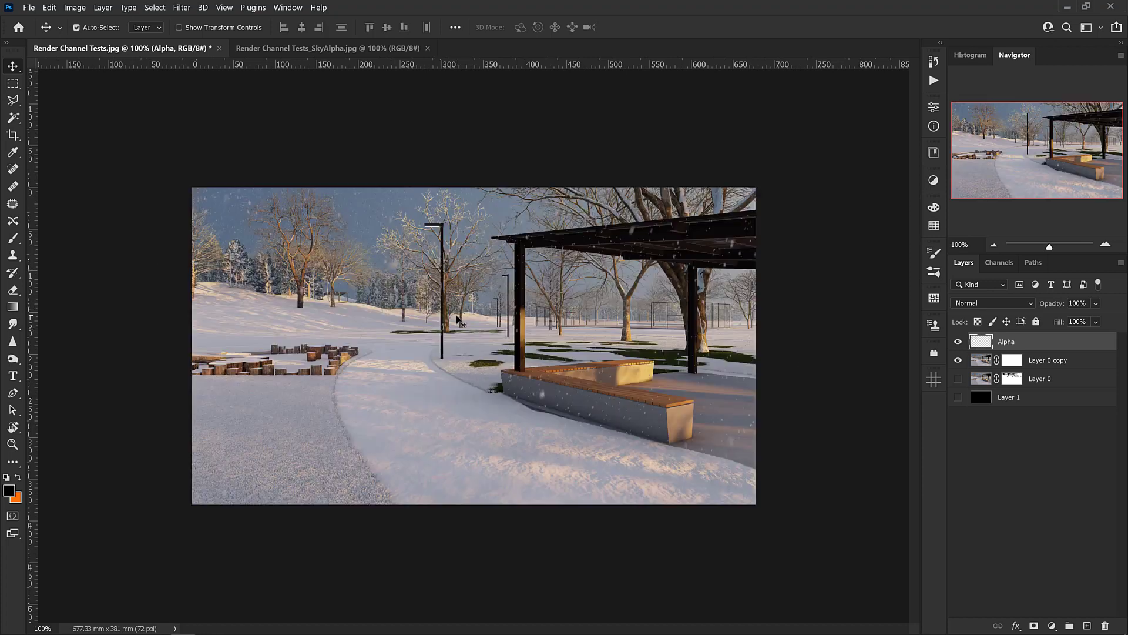
Step: Open Layer 0 copy's mask for direct viewing and paste the cut alpha image into it
{"action": "left_click", "coordinate": [1022, 362]}
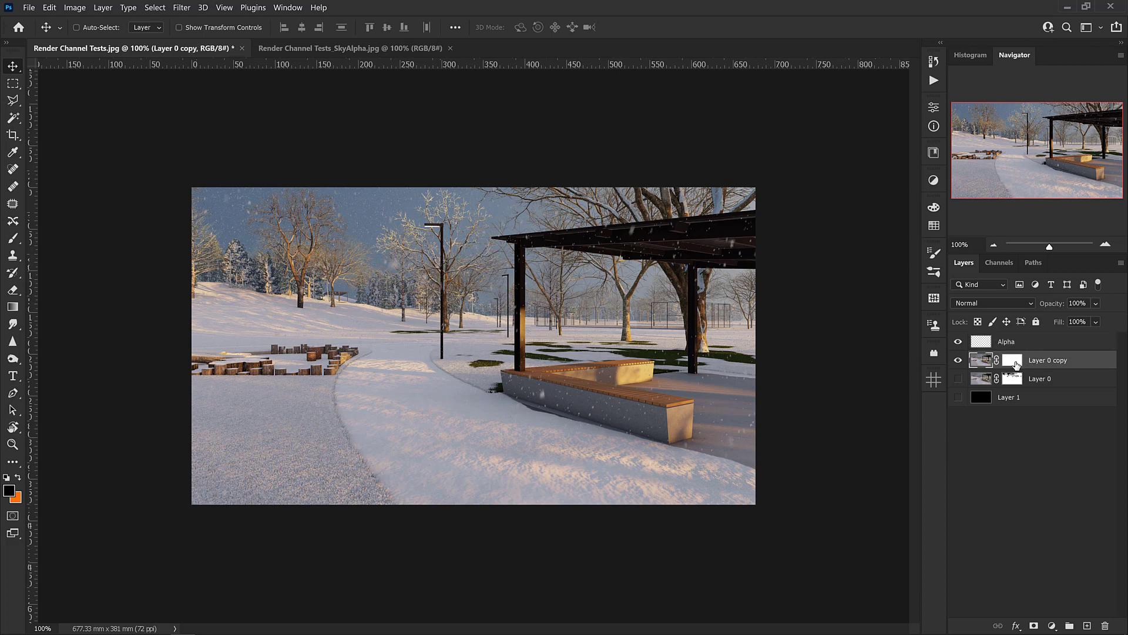
{"action": "left_click", "coordinate": [1013, 360], "text": "alt"}
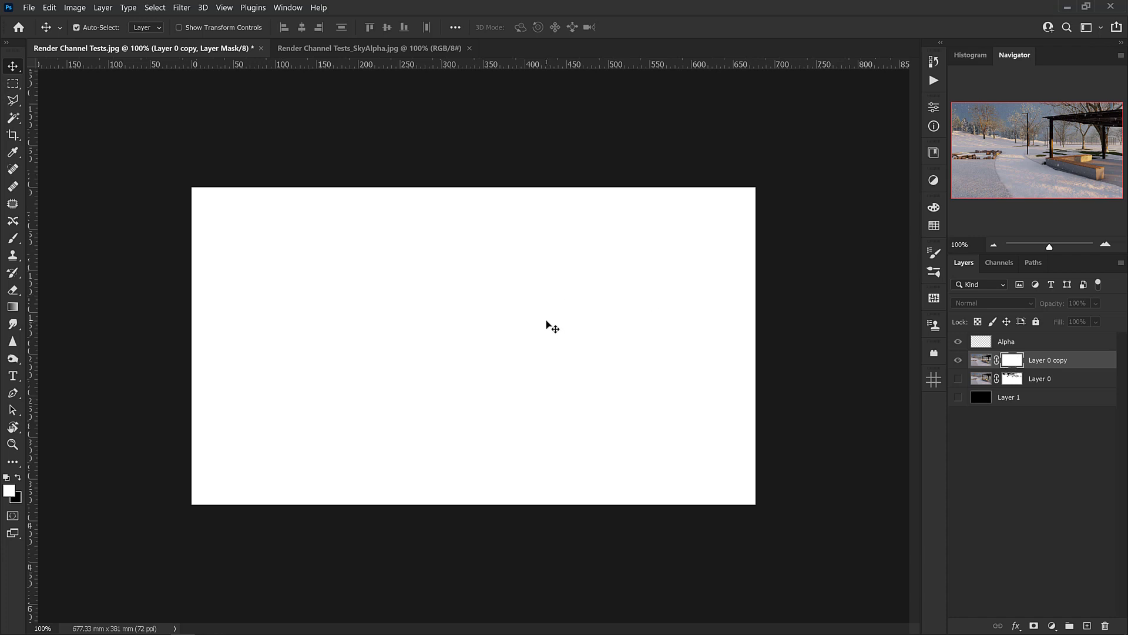
{"action": "key", "text": "ctrl+v"}
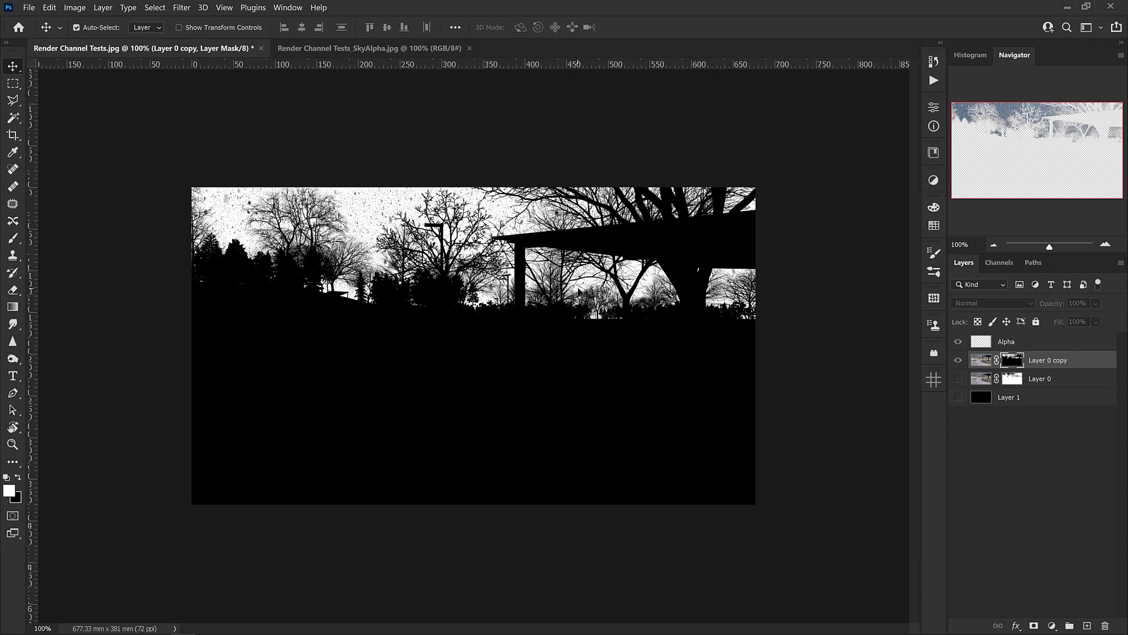
Step: Invert Layer 0 copy's mask and return to the full-colour composite view
{"action": "key", "text": "ctrl+i"}
{"action": "key", "text": "ctrl"}
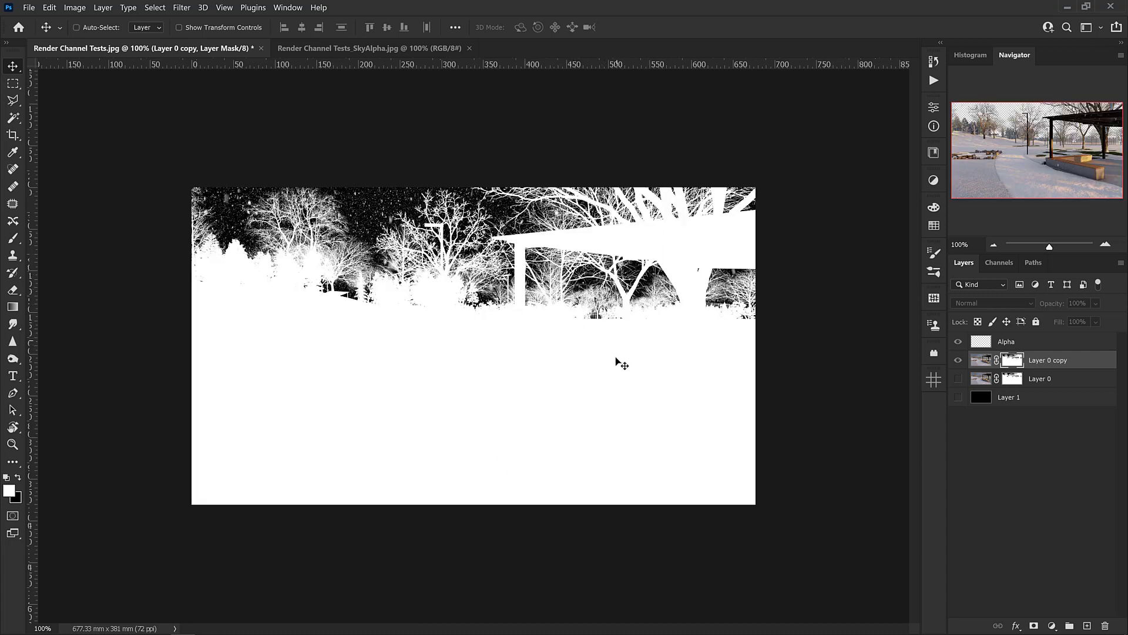
{"action": "key", "text": "ctrl+2"}
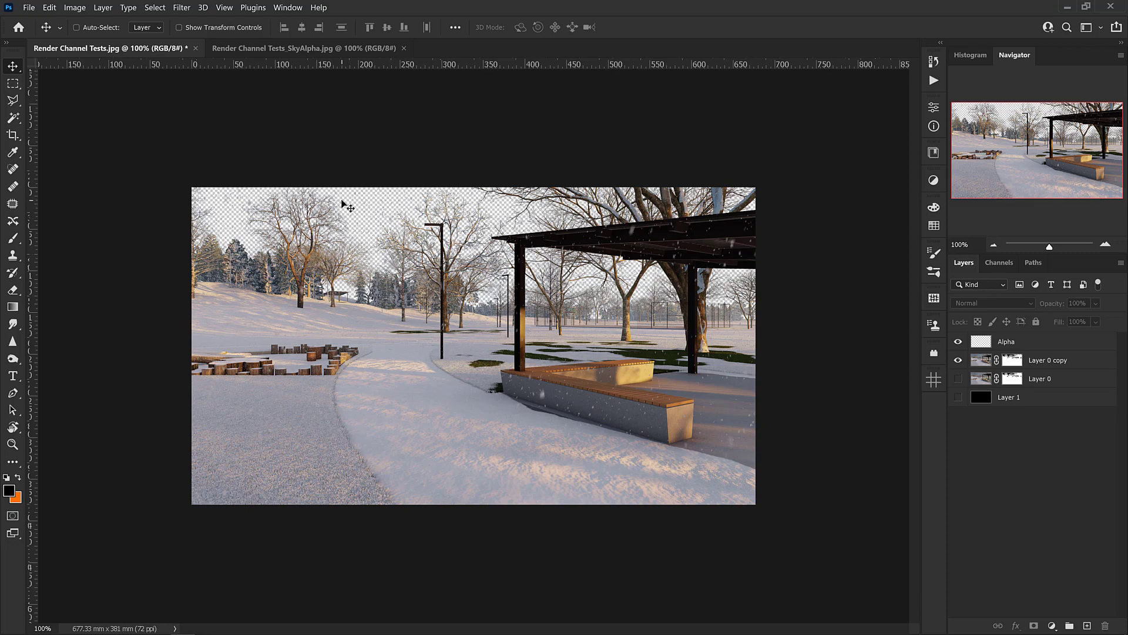
Step: Show the black layer behind Layer 0 copy and inspect the masked tree branches against it up close
{"action": "key", "text": "ctrl+plus"}
{"action": "key", "text": "ctrl+plus"}
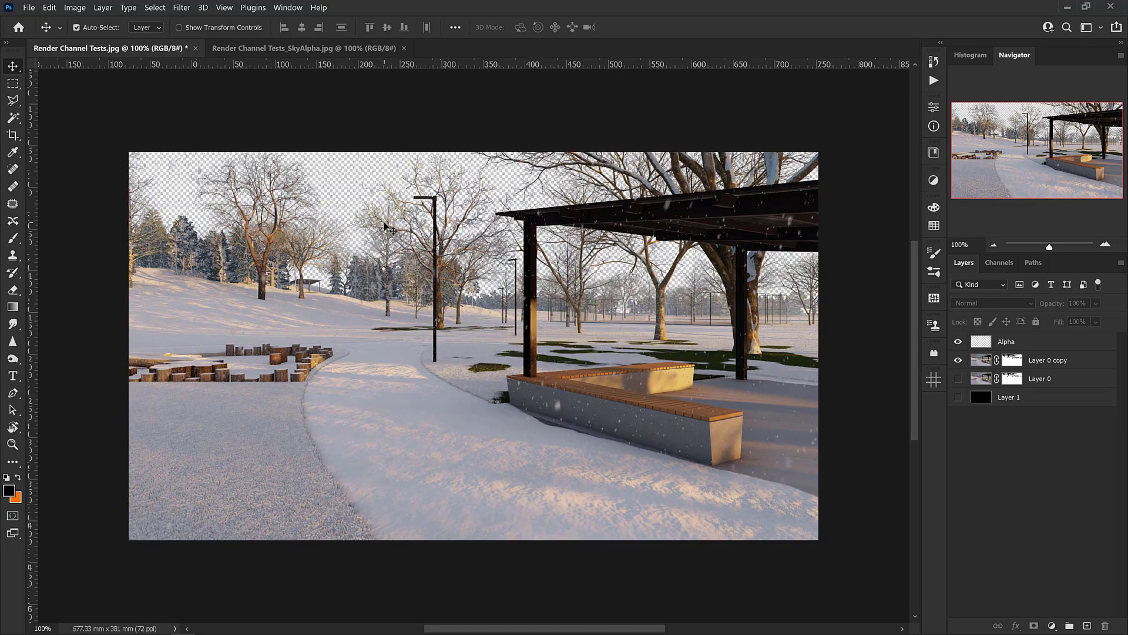
{"action": "key", "text": "ctrl+plus"}
{"action": "left_click_drag", "start_coordinate": [238, 180], "coordinate": [567, 465]}
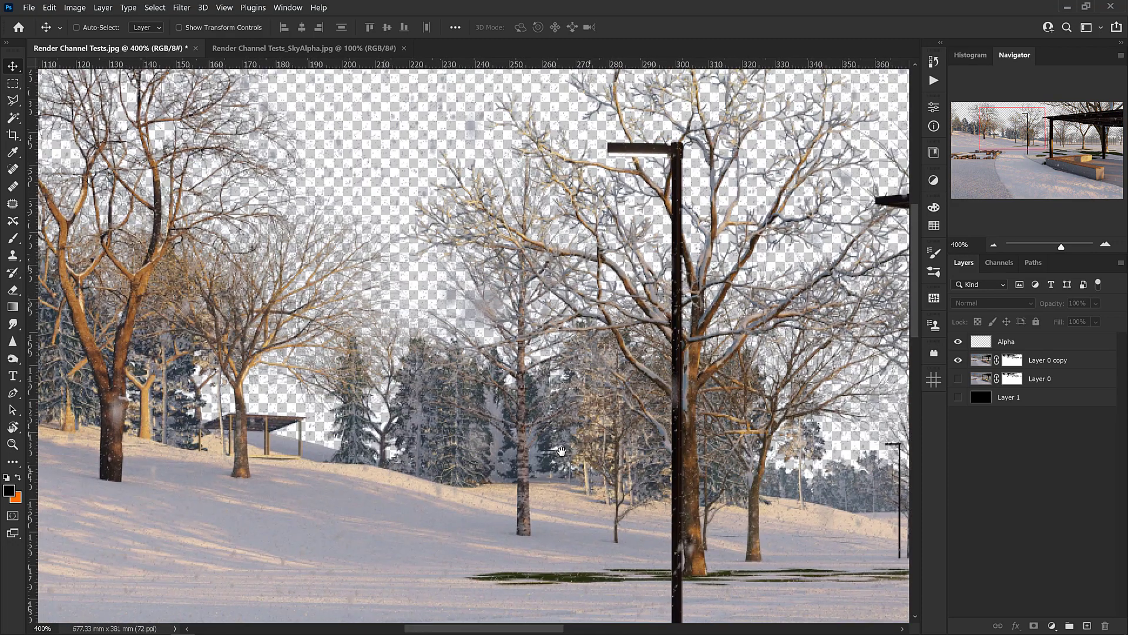
{"action": "left_click_drag", "start_coordinate": [600, 264], "coordinate": [724, 303]}
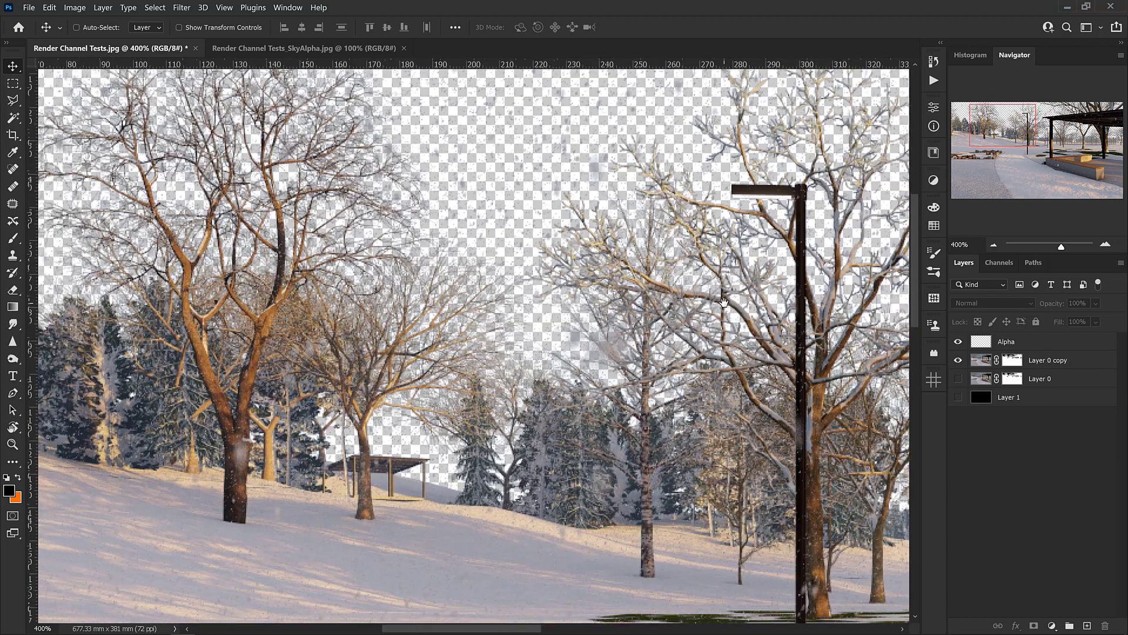
{"action": "left_click_drag", "start_coordinate": [590, 326], "coordinate": [583, 355]}
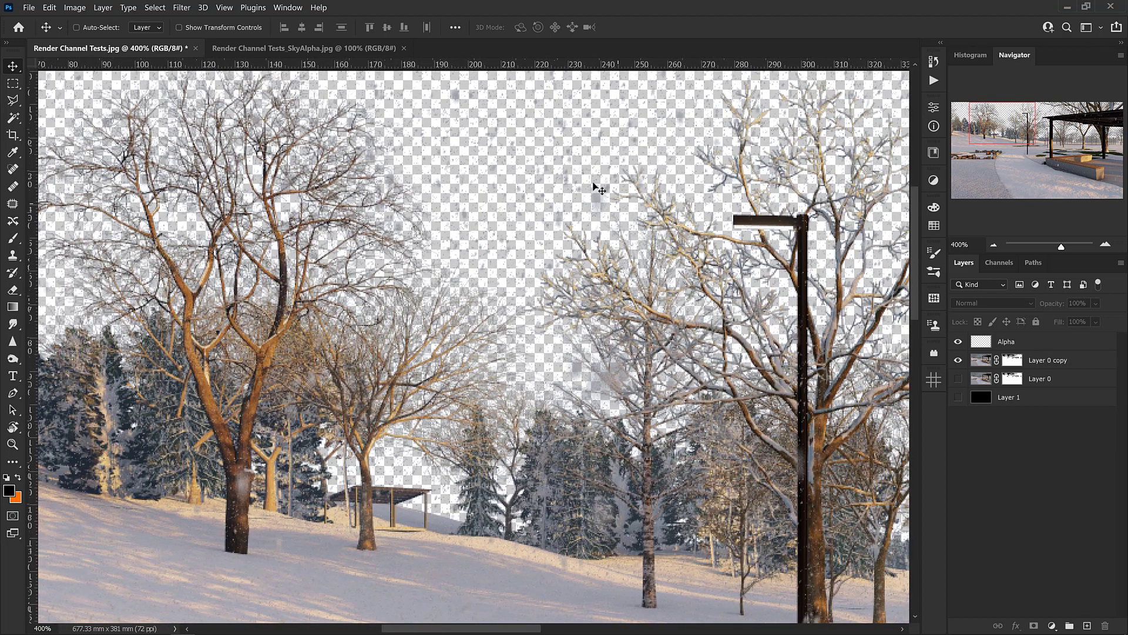
{"action": "left_click", "coordinate": [958, 396]}
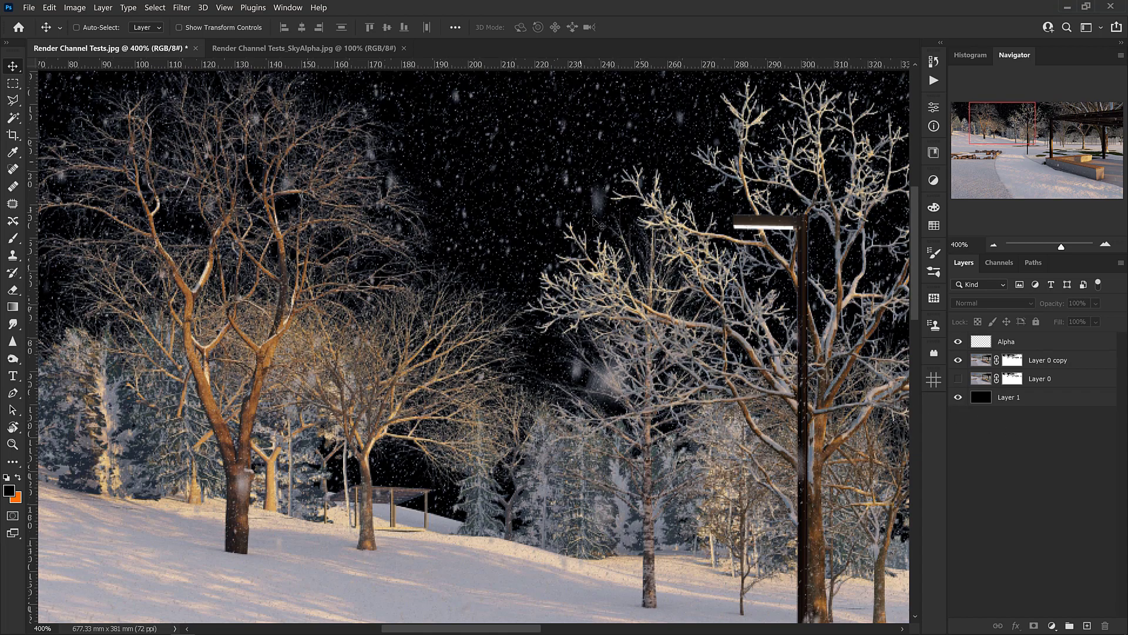
{"action": "left_click_drag", "start_coordinate": [532, 278], "coordinate": [506, 292]}
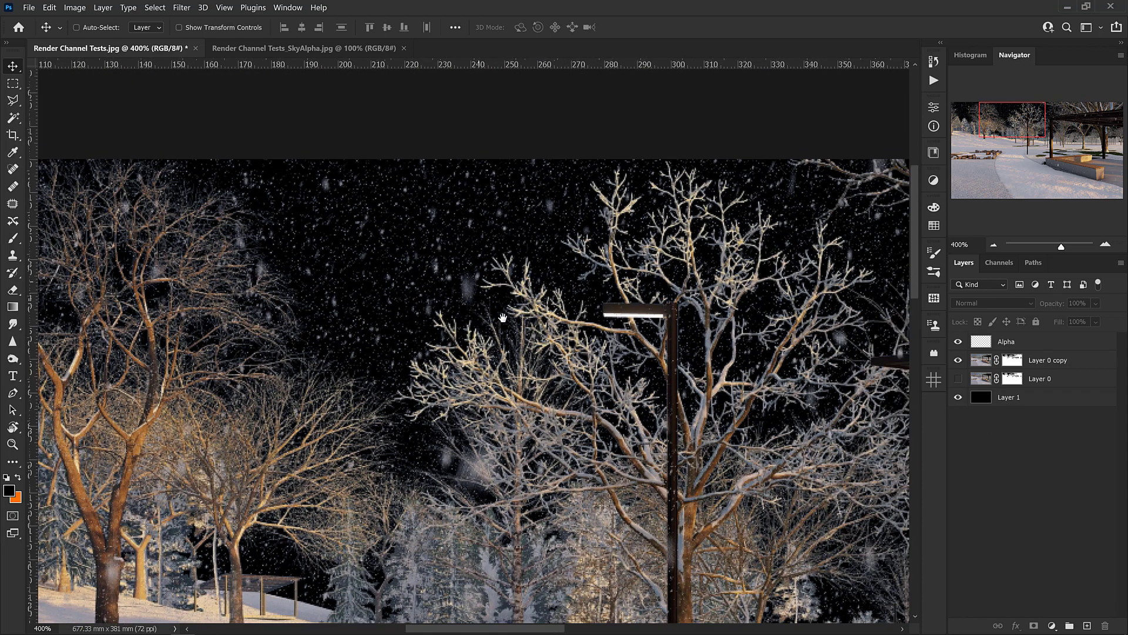
{"action": "left_click_drag", "start_coordinate": [615, 461], "coordinate": [492, 405]}
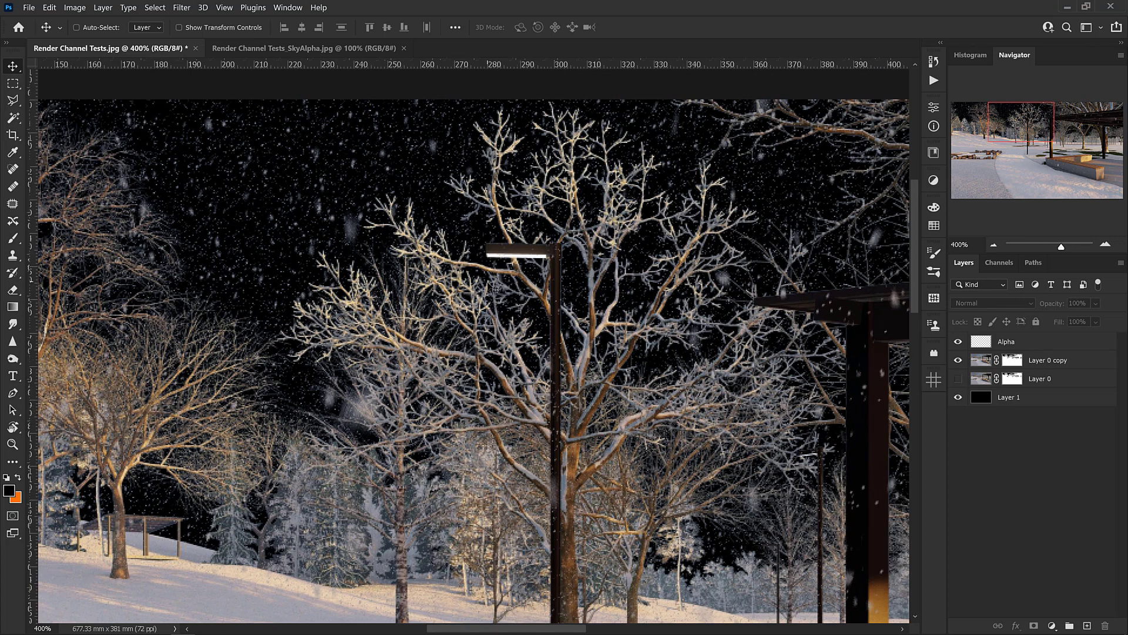
{"action": "left_click_drag", "start_coordinate": [437, 276], "coordinate": [579, 289]}
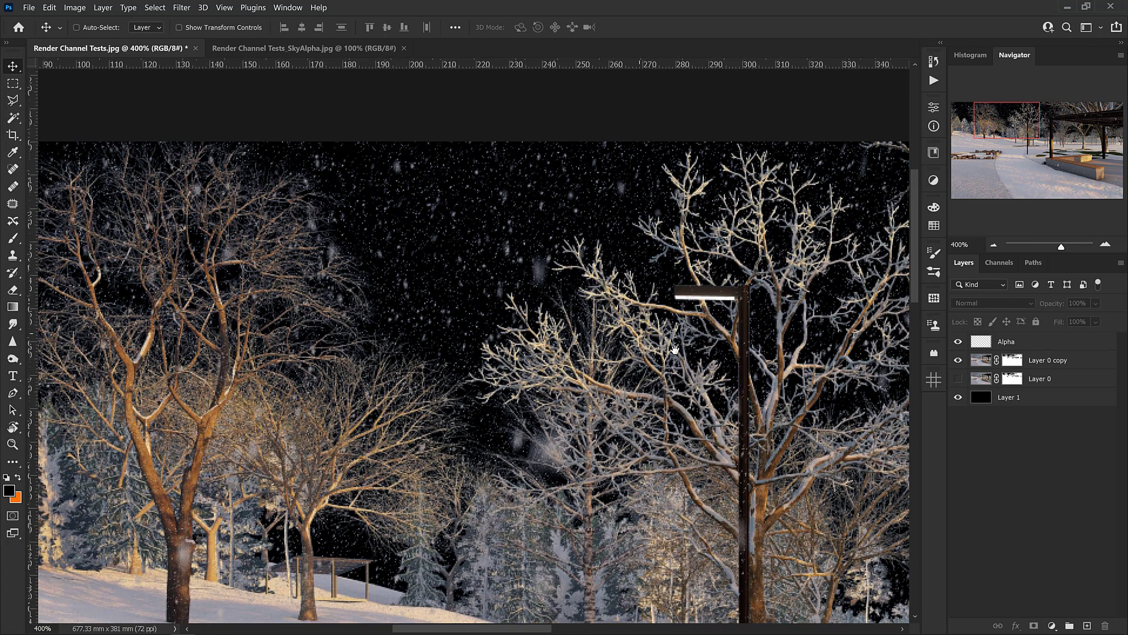
Step: Compare the two mask versions over black by alternating the visibility of Layer 0 copy and Layer 0
{"action": "left_click", "coordinate": [958, 360]}
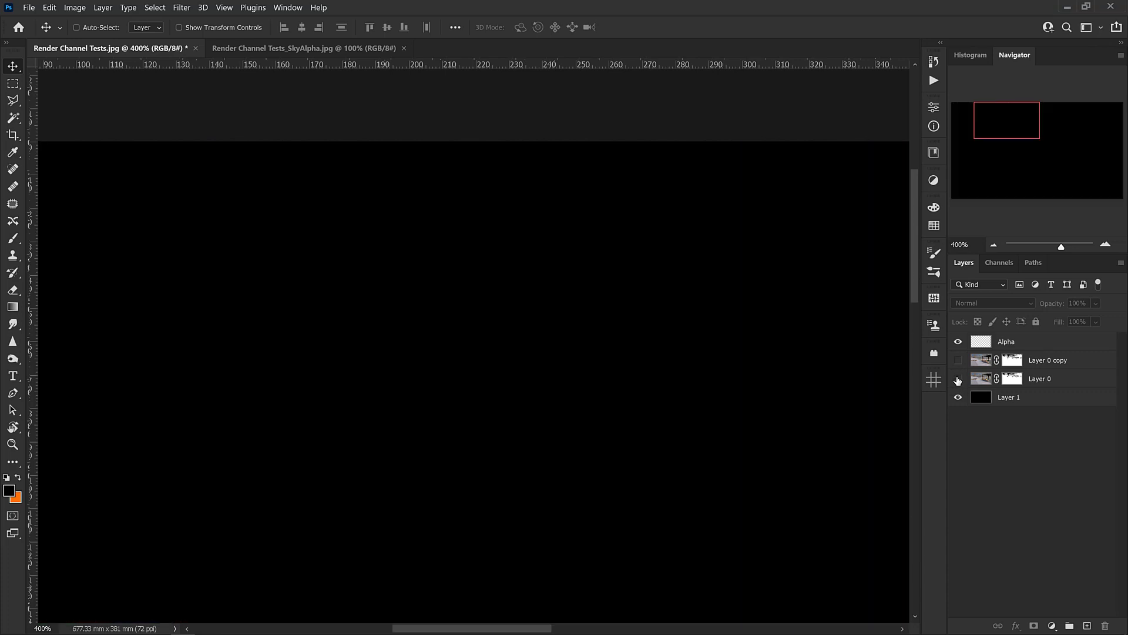
{"action": "left_click", "coordinate": [958, 379]}
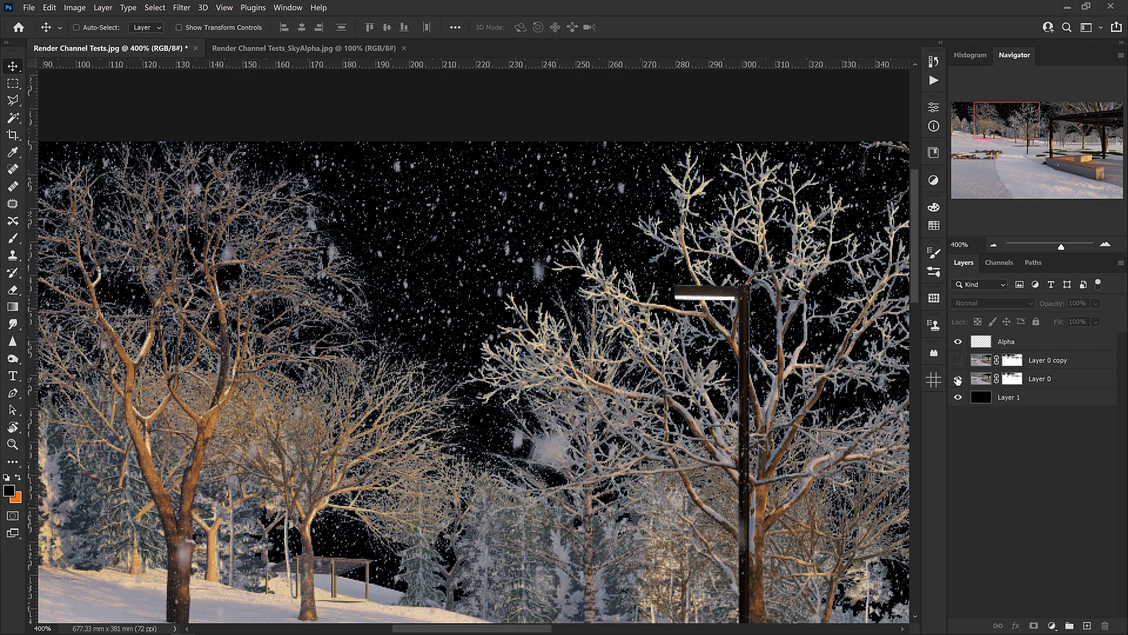
{"action": "left_click", "coordinate": [958, 379]}
{"action": "left_click", "coordinate": [959, 360]}
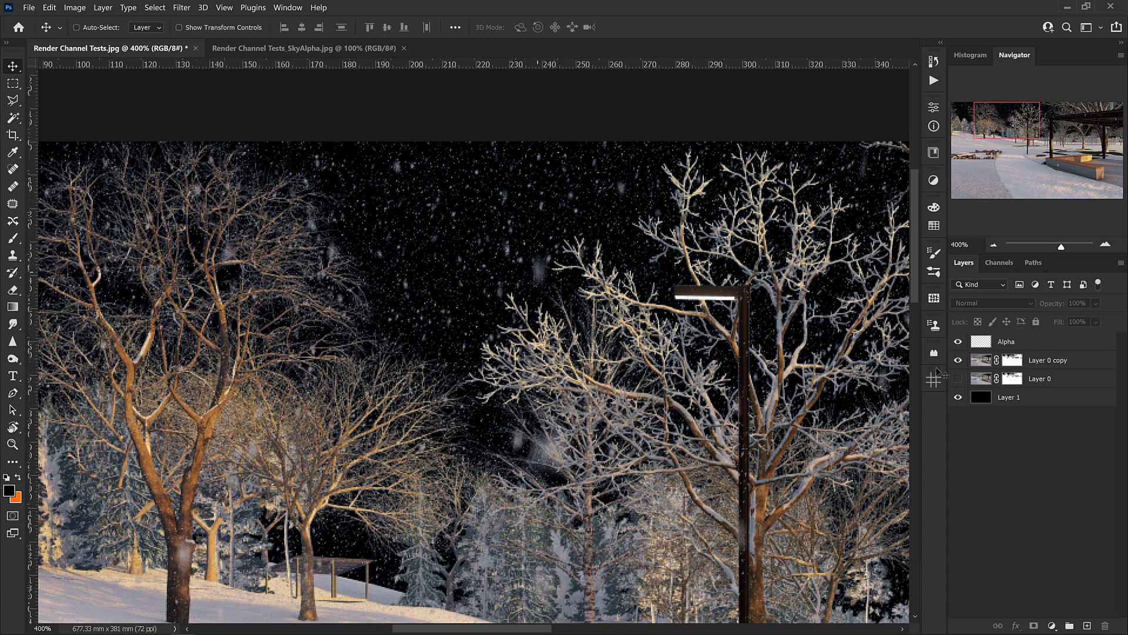
{"action": "left_click", "coordinate": [958, 360]}
{"action": "left_click", "coordinate": [960, 378]}
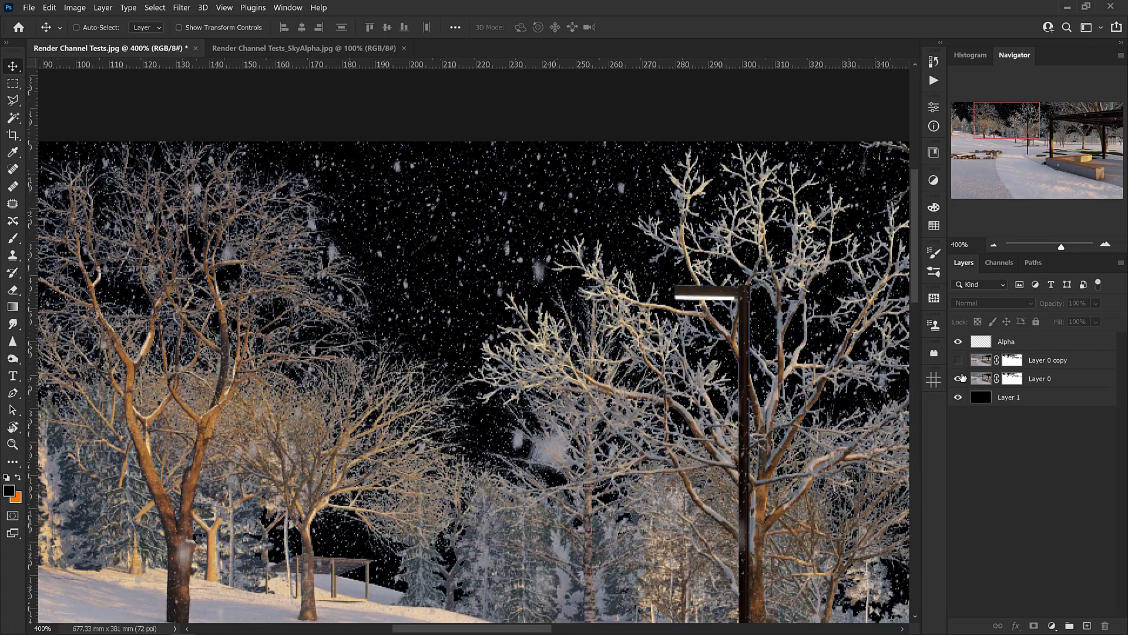